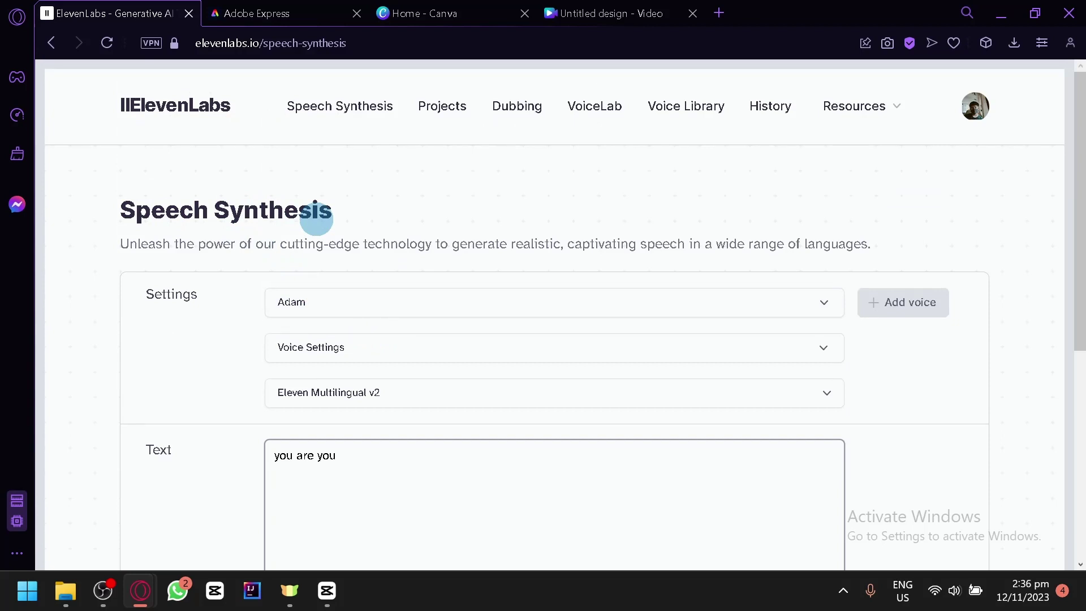
scroll(315, 218, "down", 5)
scroll(315, 249, "up", 4)
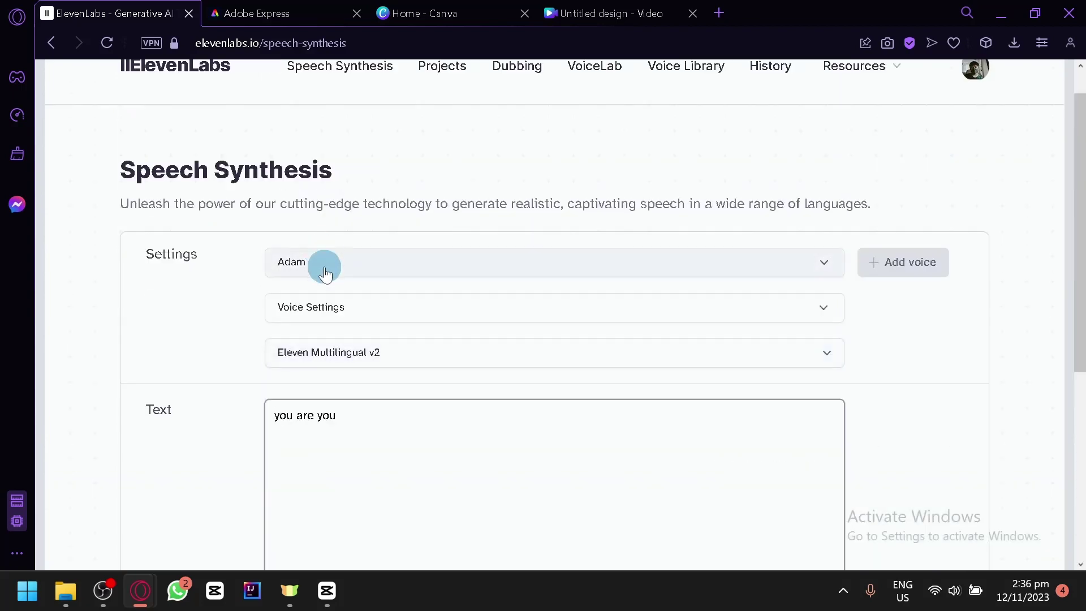
scroll(325, 271, "up", 1)
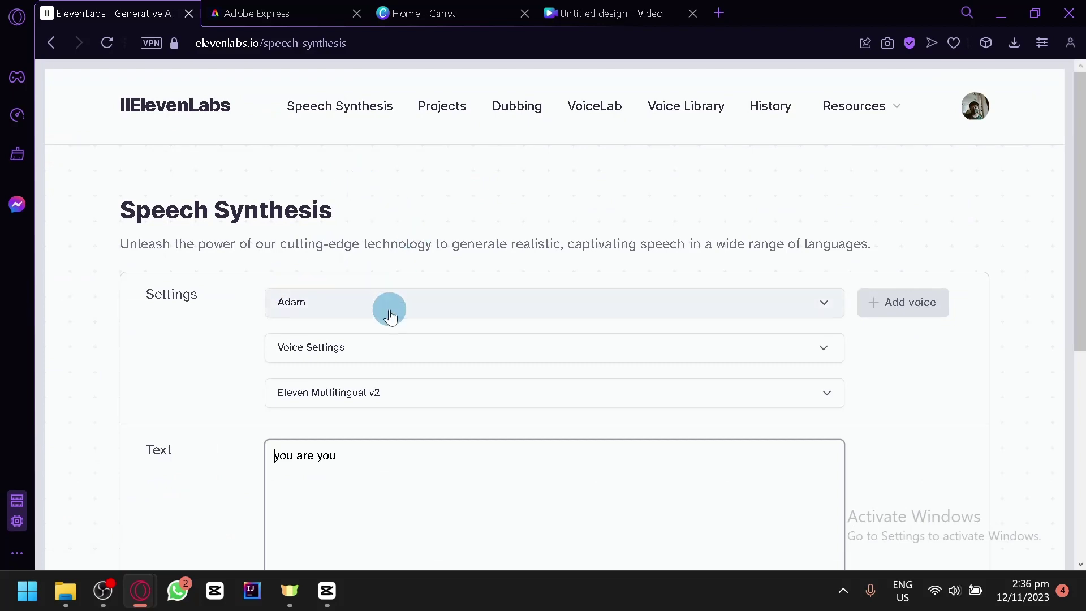
scroll(389, 312, "down", 2)
scroll(352, 302, "down", 3)
scroll(320, 307, "up", 4)
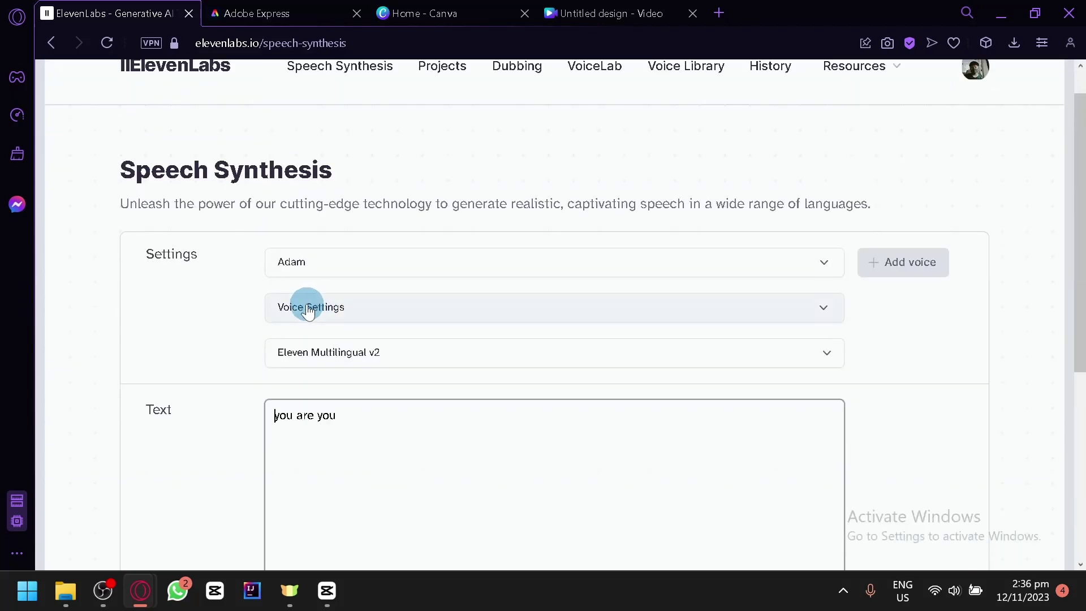
scroll(788, 351, "down", 3)
scroll(871, 378, "up", 1)
scroll(853, 381, "up", 1)
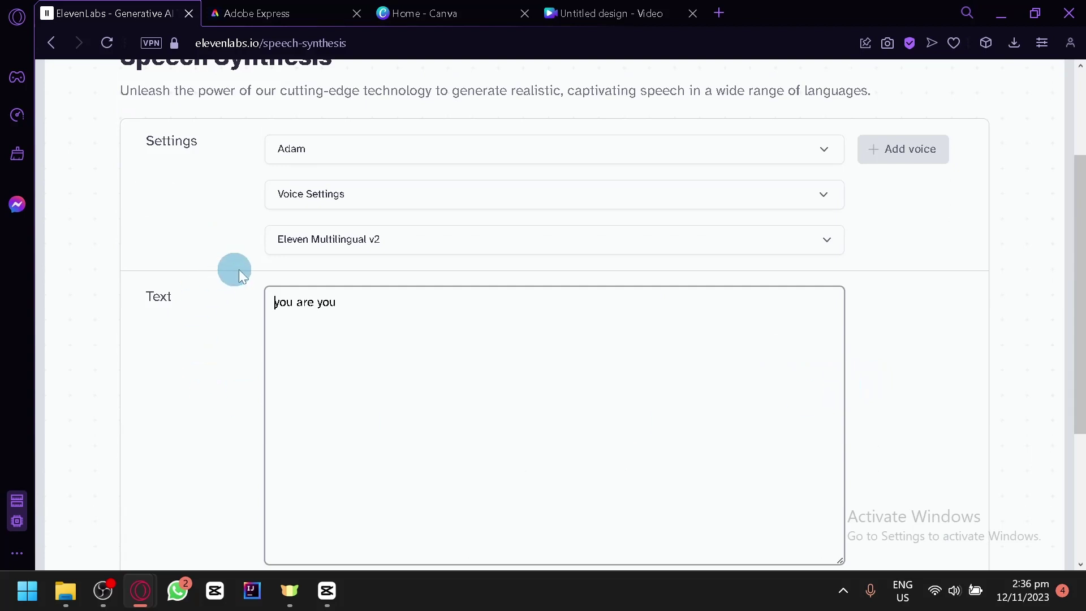
scroll(238, 269, "up", 1)
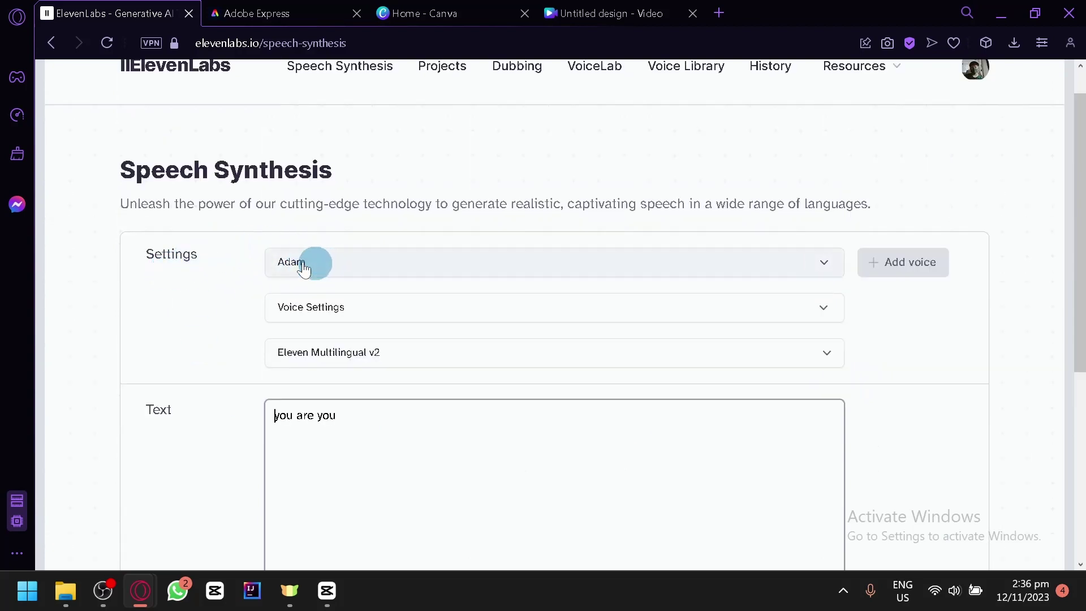
- Browse the premade voice list and preview the Josh voice, keeping Adam selected
left_click(304, 262)
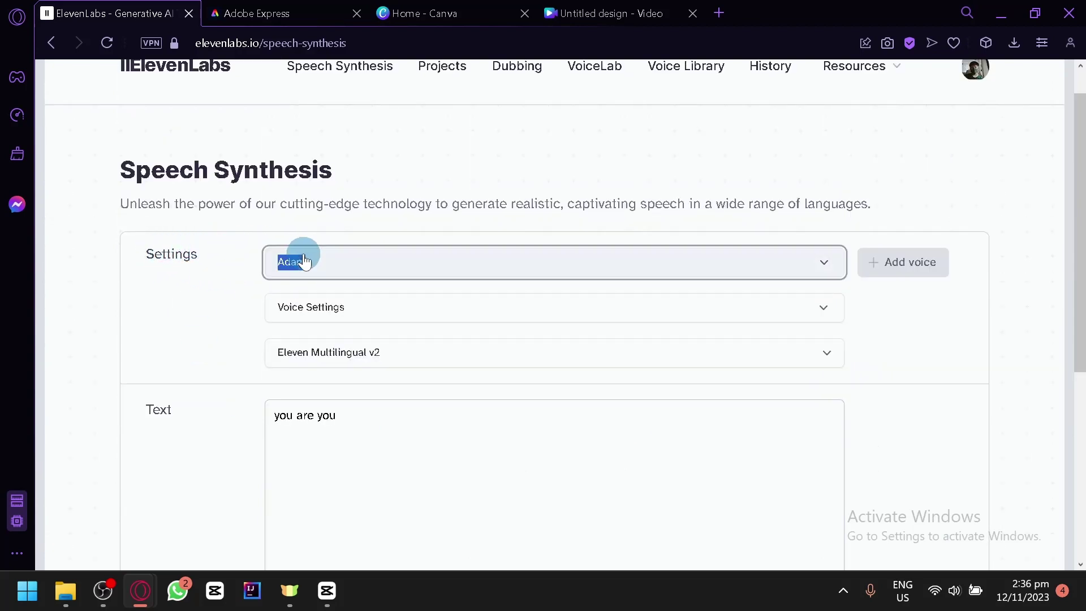
scroll(488, 373, "down", 3)
scroll(637, 433, "down", 3)
scroll(874, 402, "down", 3)
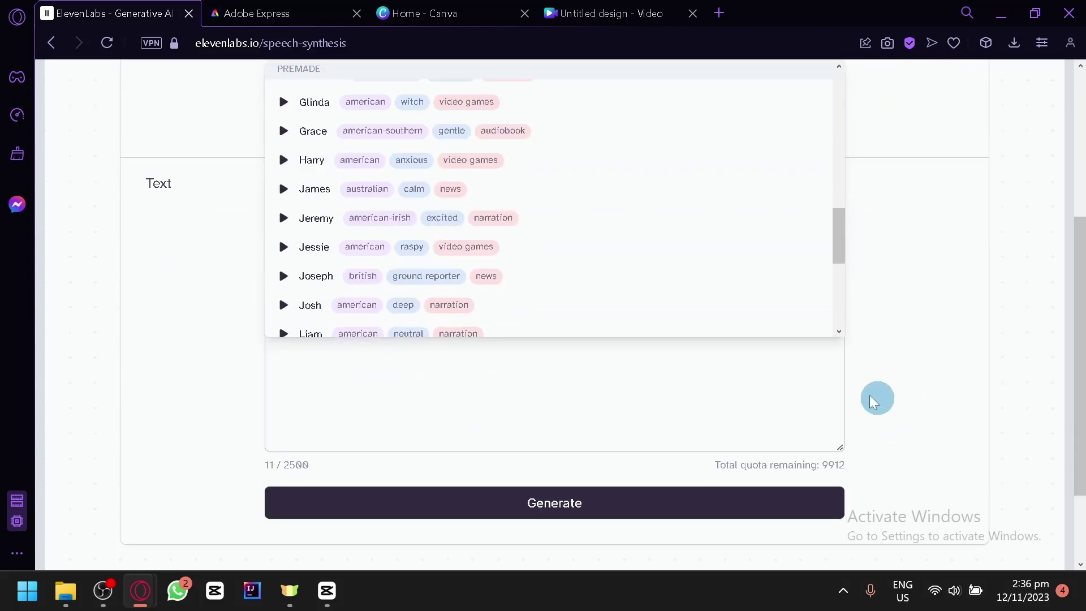
scroll(628, 235, "down", 3)
scroll(640, 246, "up", 3)
scroll(659, 245, "up", 6)
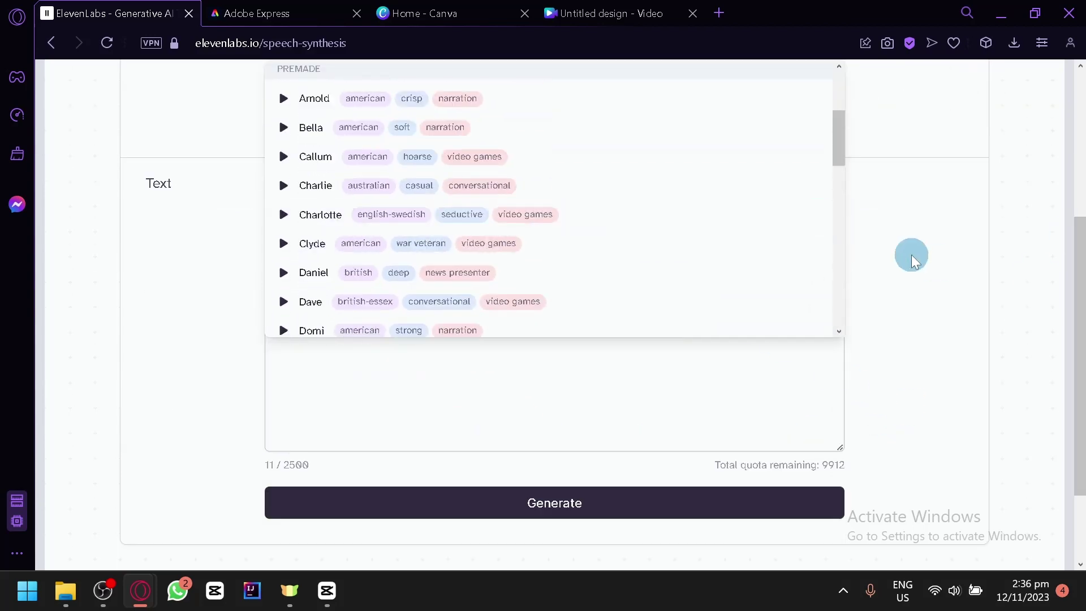
scroll(912, 261, "up", 2)
scroll(676, 309, "down", 1)
scroll(677, 308, "down", 5)
scroll(676, 308, "up", 5)
scroll(676, 308, "up", 3)
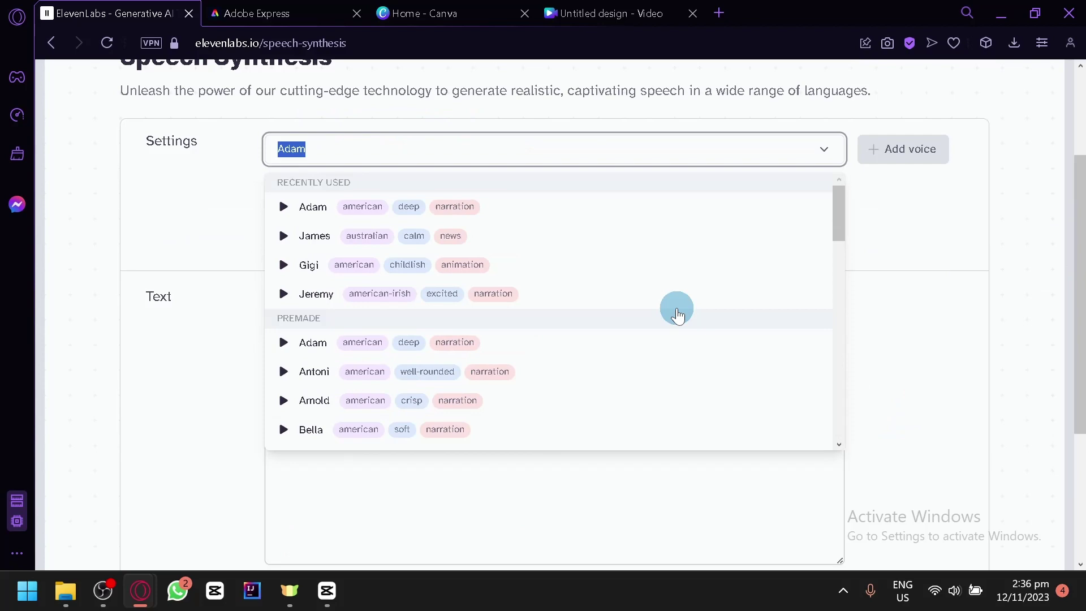
scroll(352, 364, "down", 5)
scroll(352, 363, "up", 5)
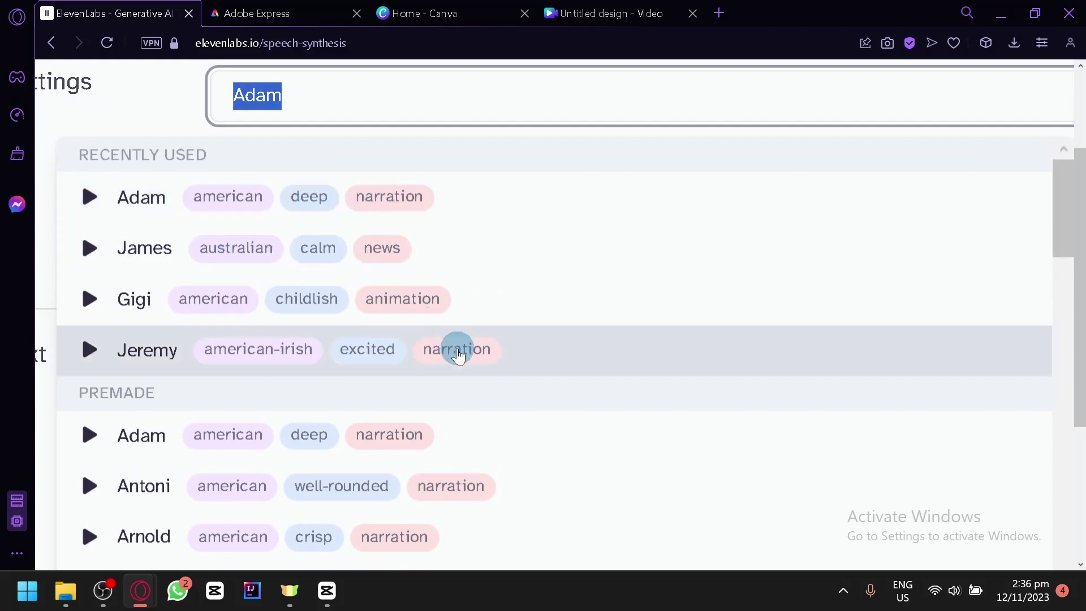
scroll(457, 355, "down", 3)
scroll(457, 355, "down", 2)
scroll(457, 354, "down", 2)
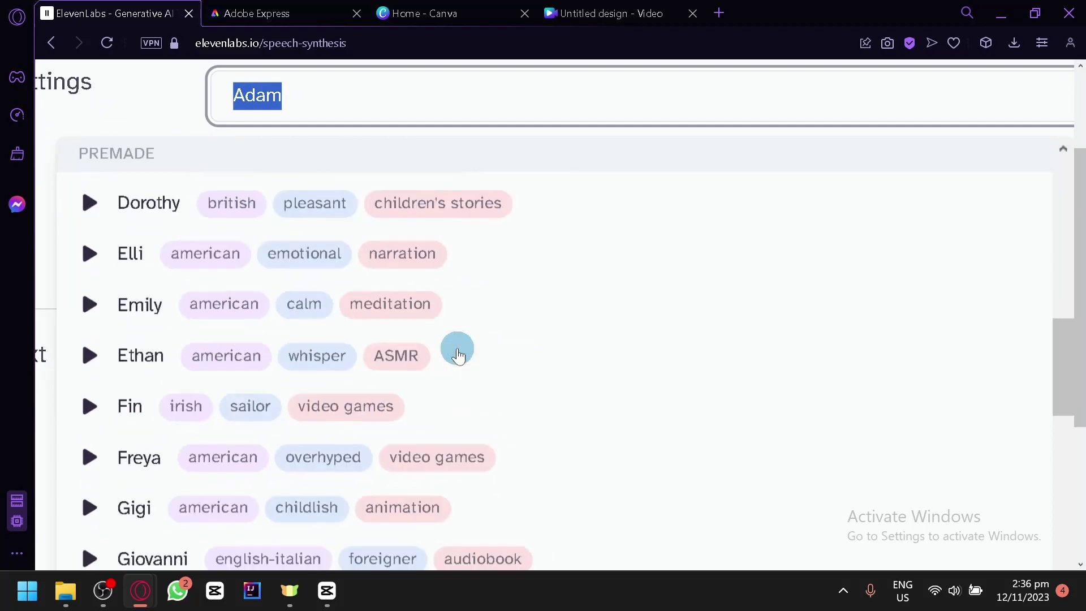
scroll(457, 354, "down", 2)
scroll(457, 355, "down", 2)
scroll(449, 352, "down", 3)
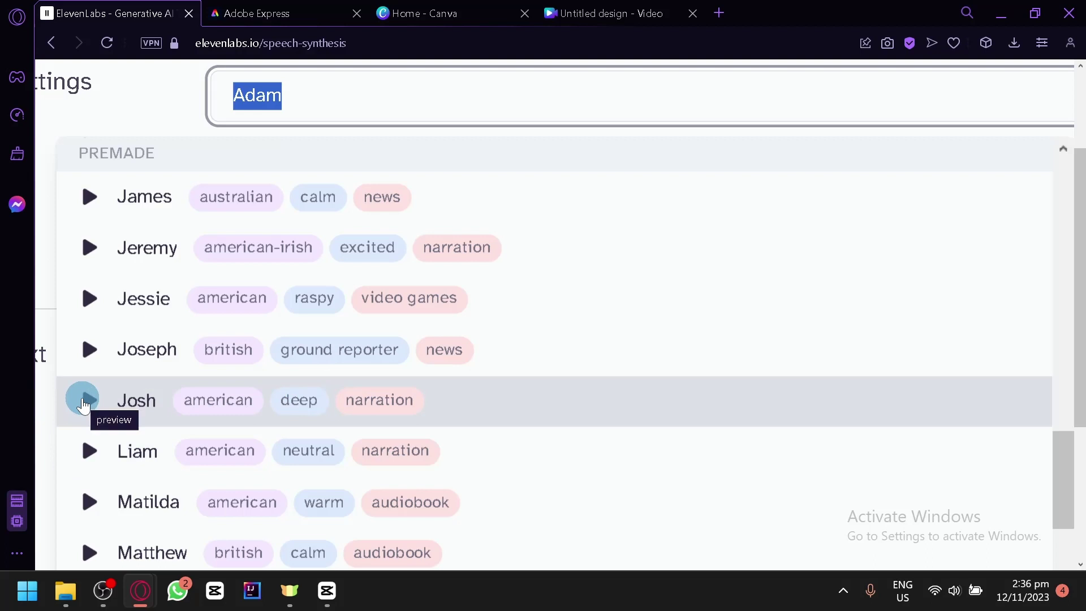
left_click(83, 407)
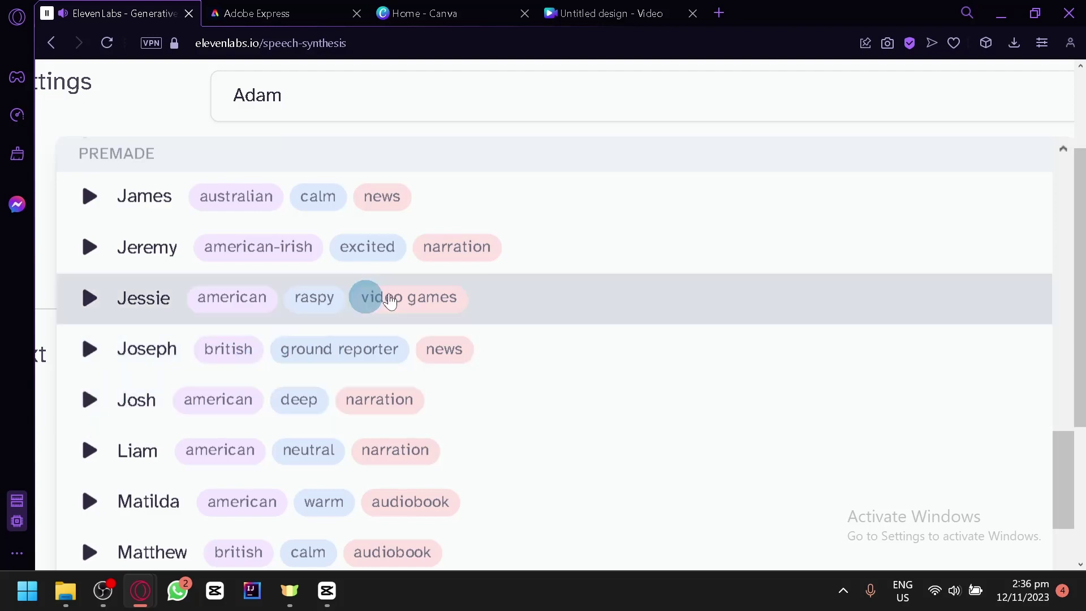
scroll(585, 356, "down", 4)
scroll(625, 364, "up", 2)
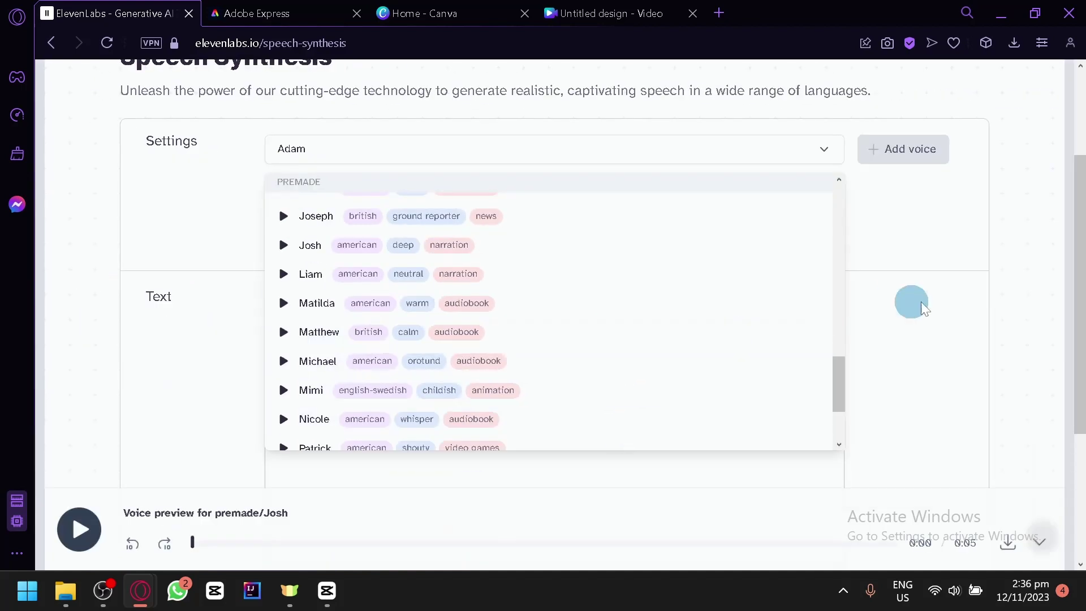
left_click(1015, 285)
left_click(584, 162)
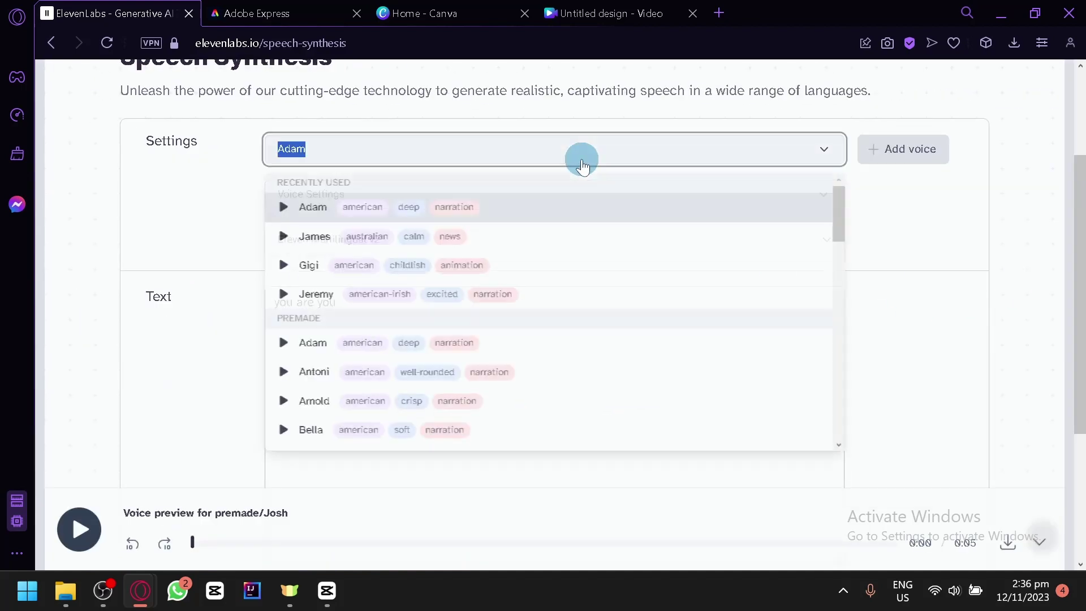
scroll(560, 359, "down", 3)
scroll(559, 364, "down", 3)
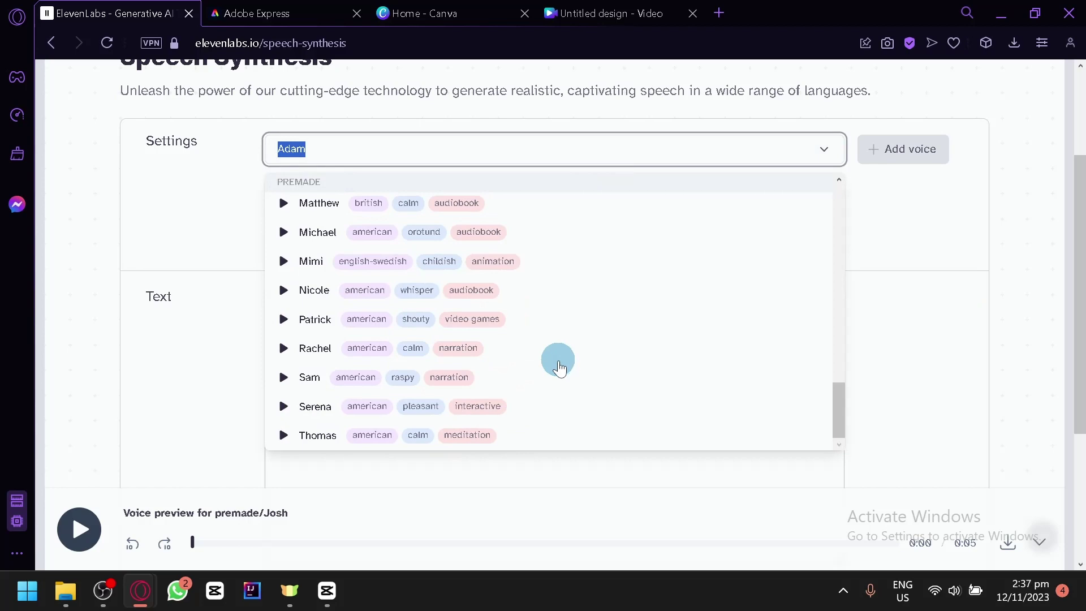
scroll(559, 367, "up", 10)
scroll(642, 347, "down", 7)
scroll(589, 368, "up", 8)
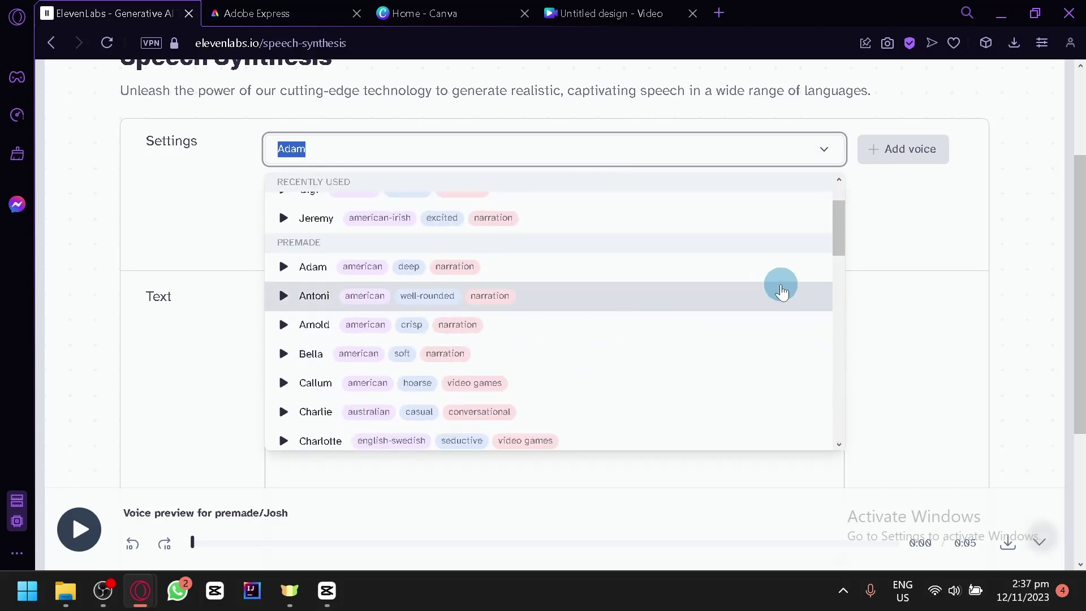
left_click(942, 340)
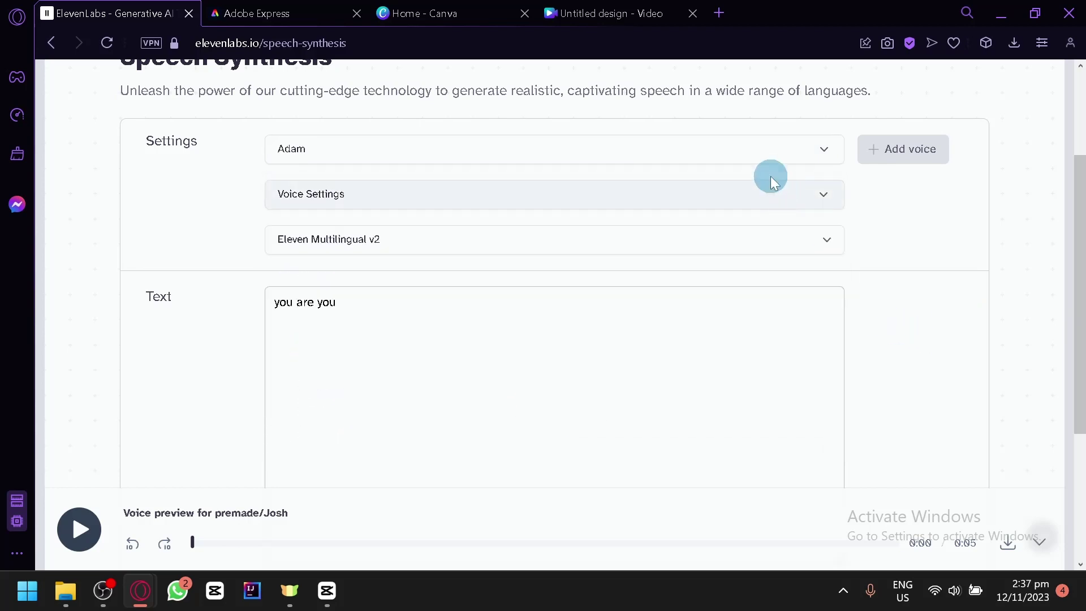
- Choose Gigi as the speaking voice and listen to her preview
left_click(759, 150)
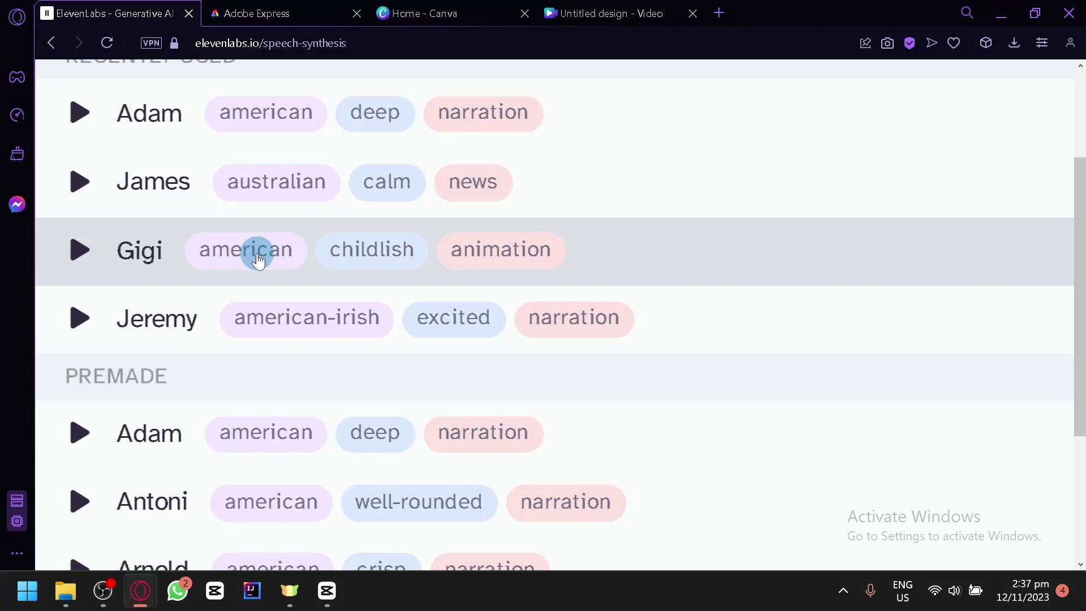
left_click(258, 258)
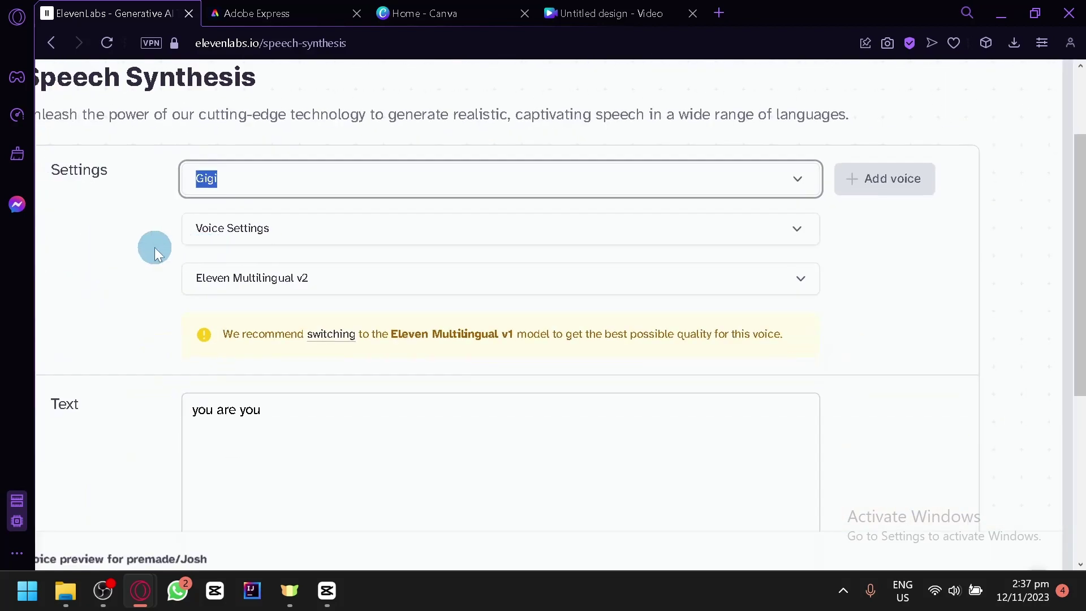
left_click(154, 246)
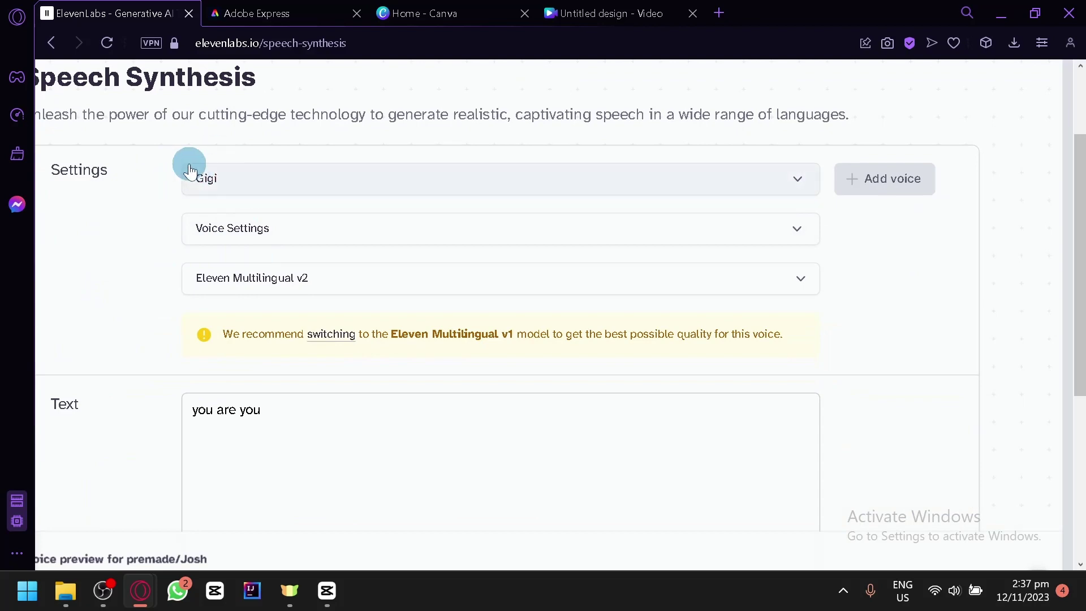
scroll(356, 441, "down", 3)
scroll(332, 373, "up", 4)
left_click(327, 291)
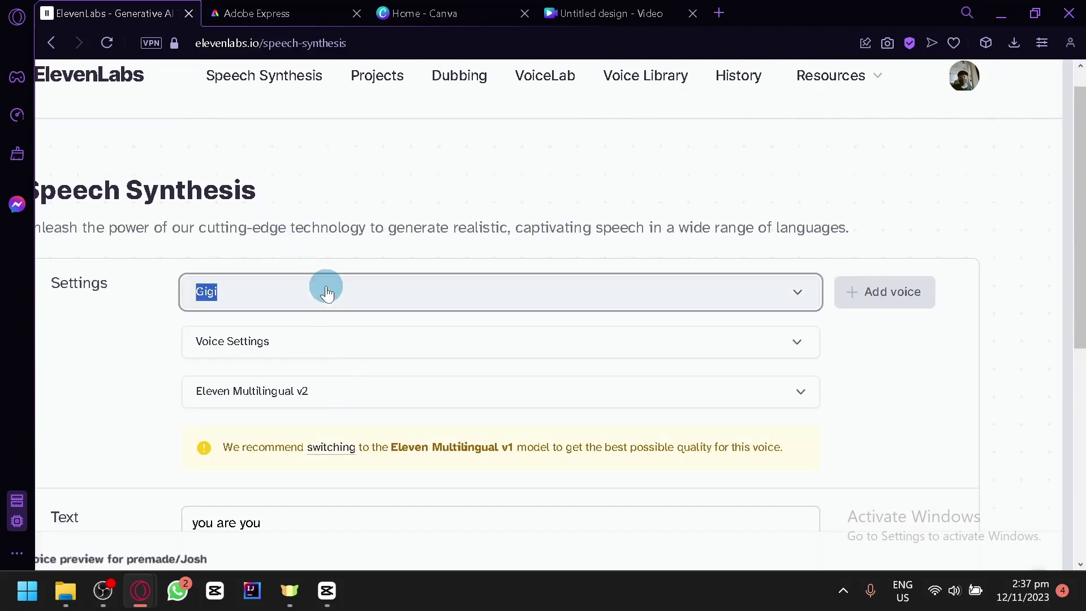
left_click(201, 356)
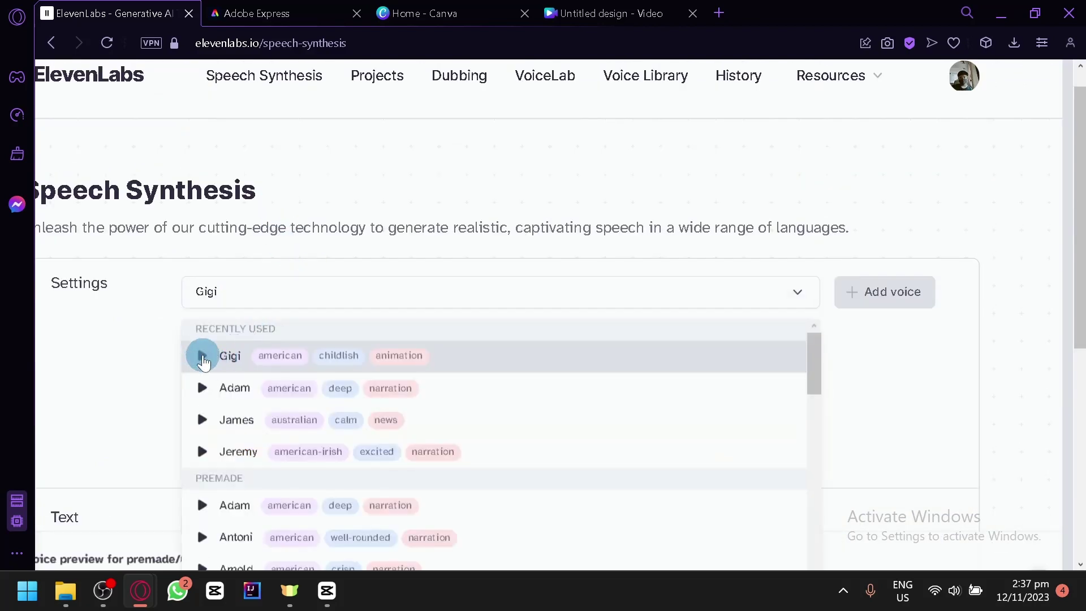
left_click(135, 363)
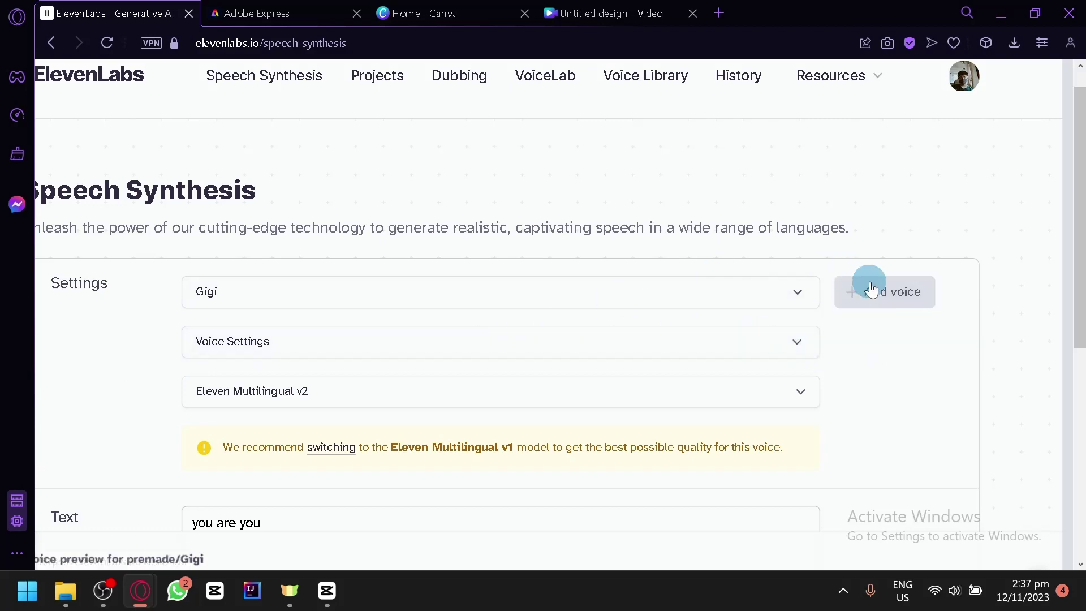
- Go to the VoiceLab page for adding new voices
left_click(913, 300)
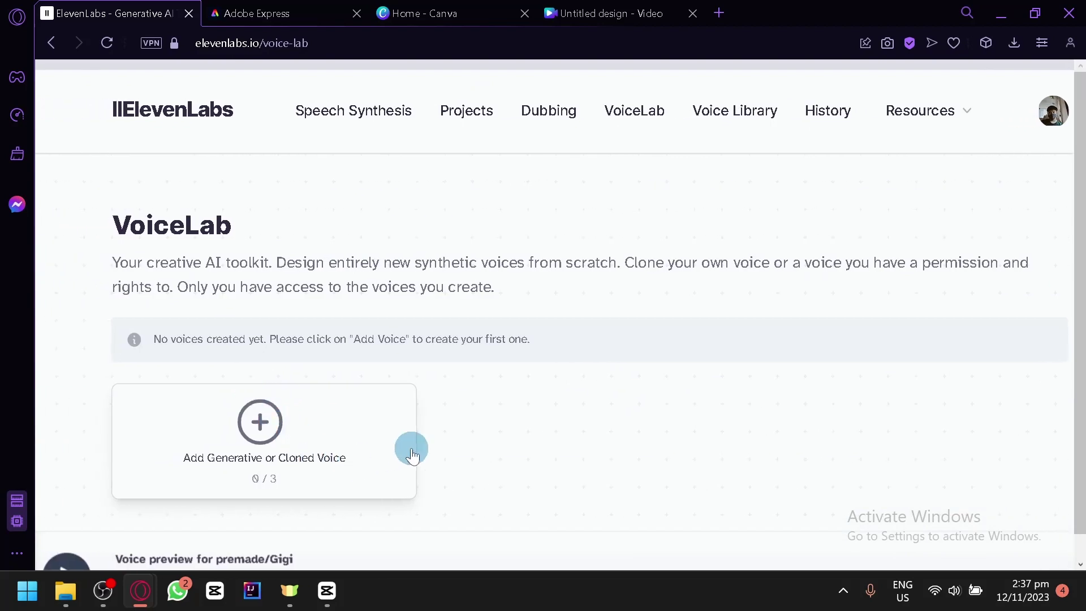
scroll(497, 434, "down", 1)
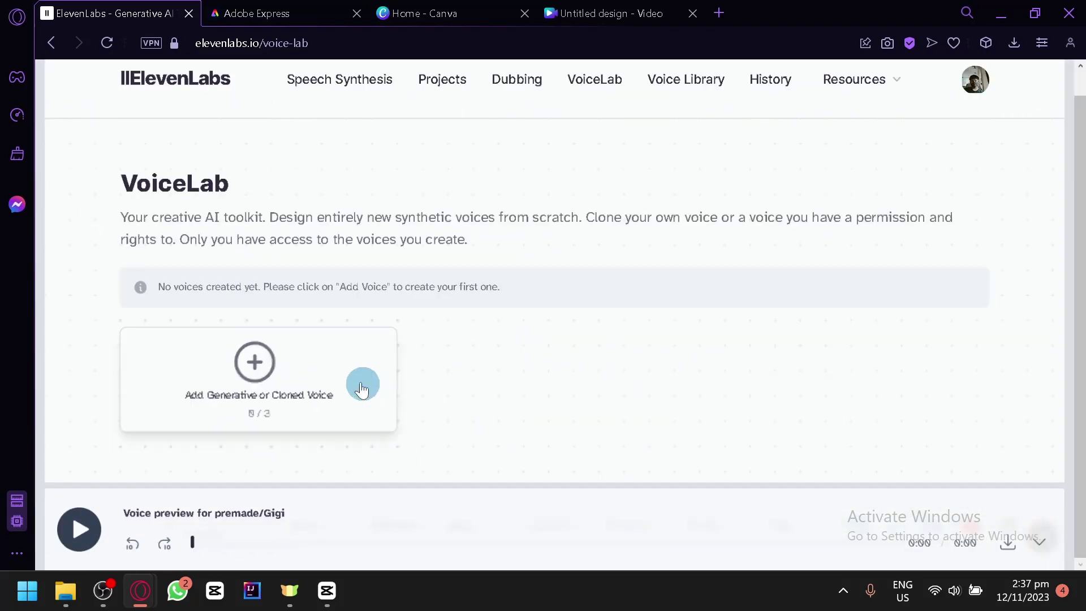
scroll(489, 354, "up", 1)
scroll(488, 353, "down", 1)
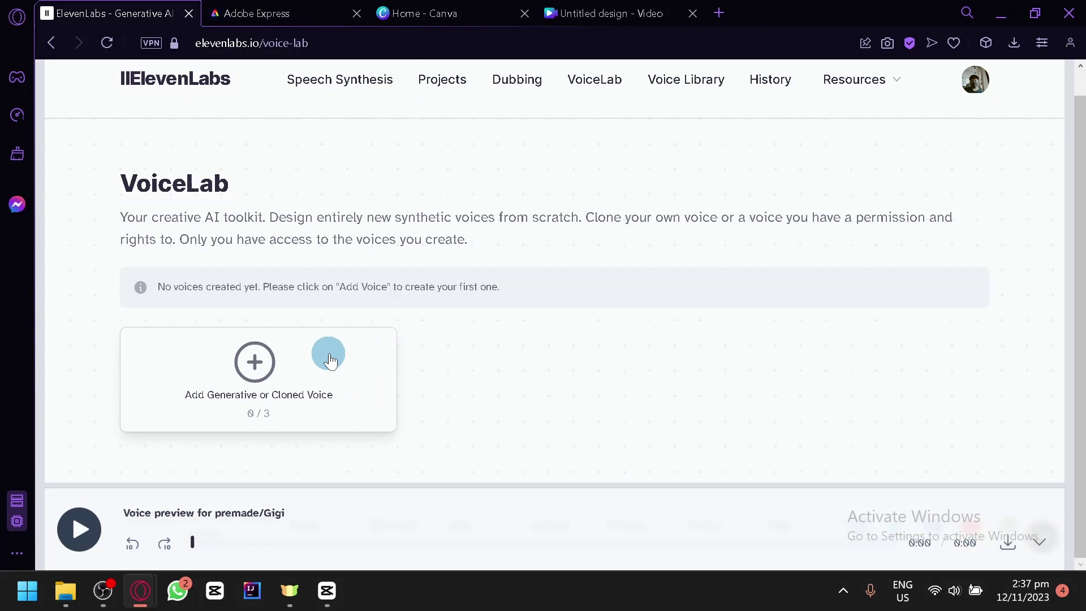
scroll(328, 351, "up", 1)
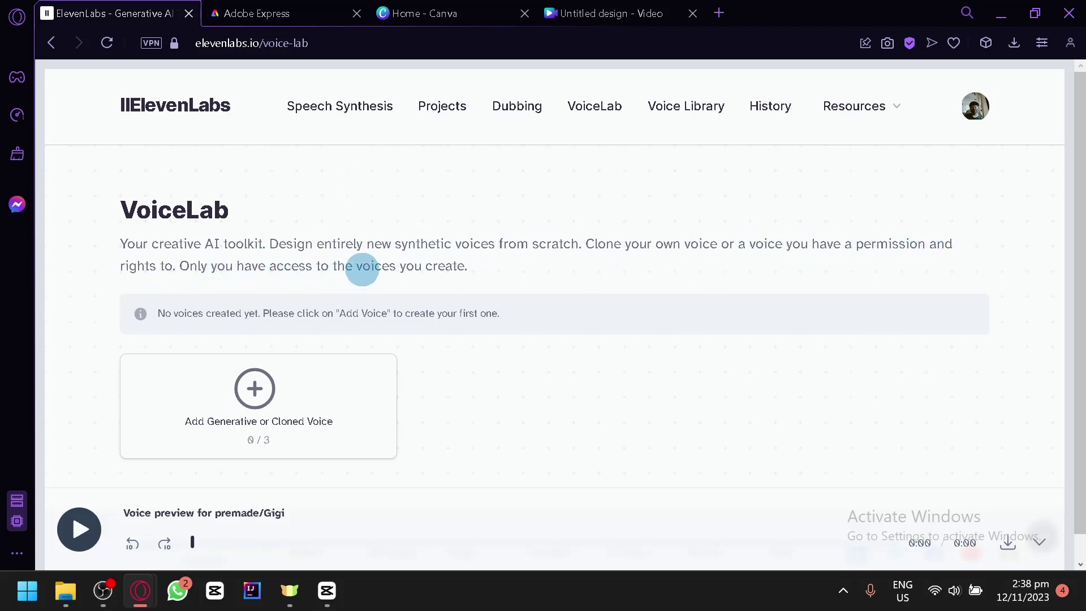
- Expand Gigi's voice settings and set Clarity + Similarity to 60%
left_click(342, 109)
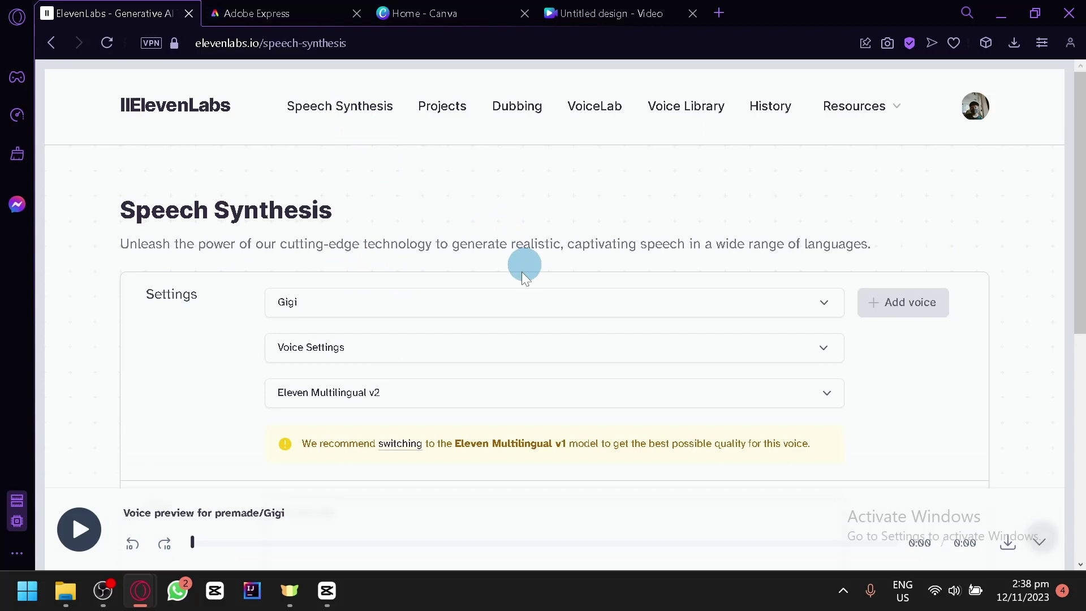
scroll(444, 235, "down", 1)
left_click(412, 198)
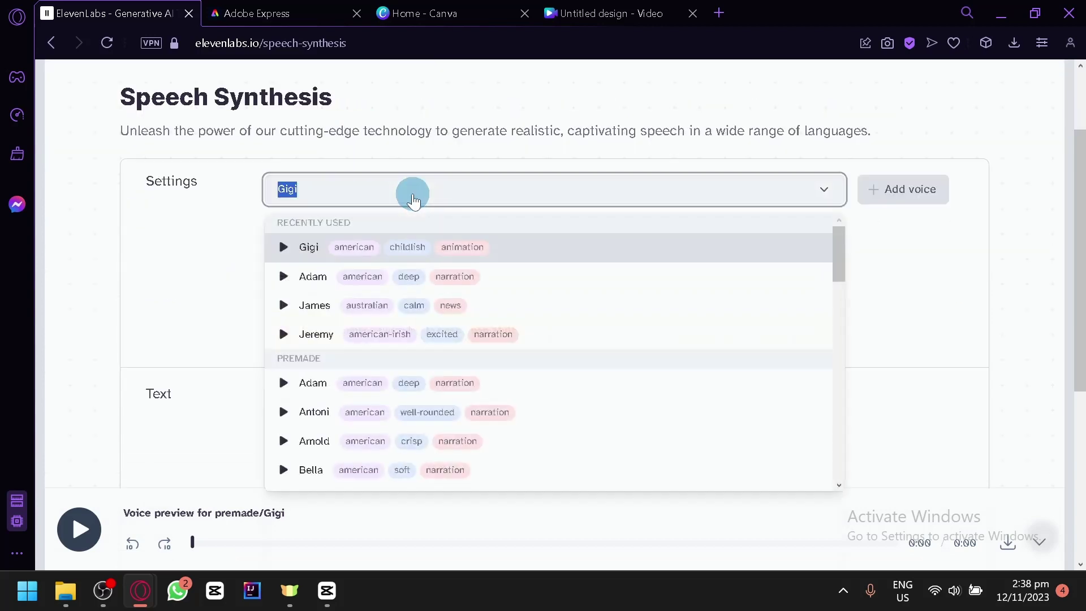
left_click(151, 309)
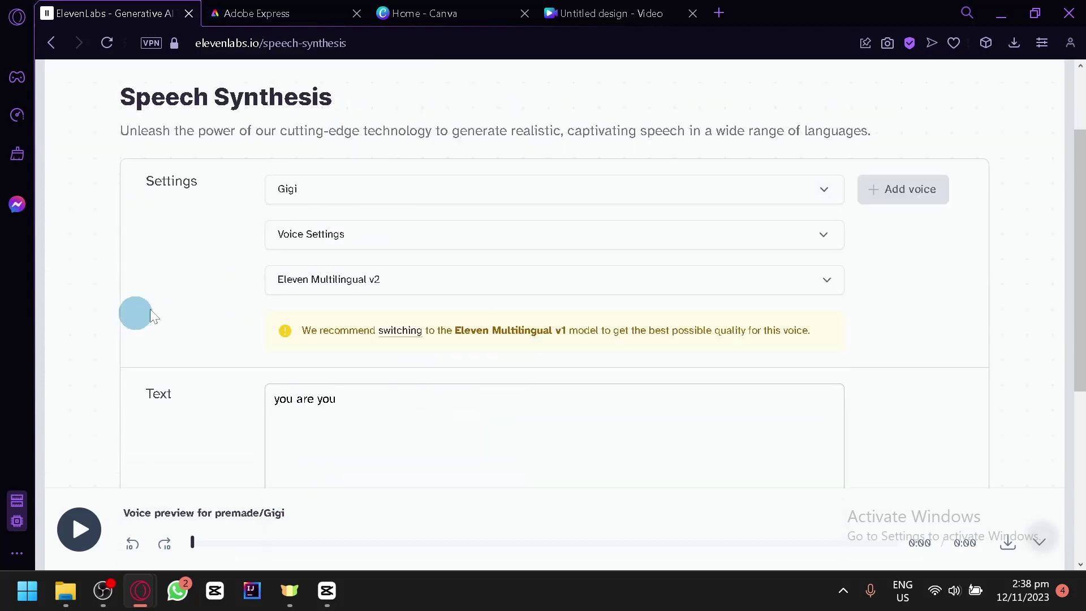
left_click(473, 242)
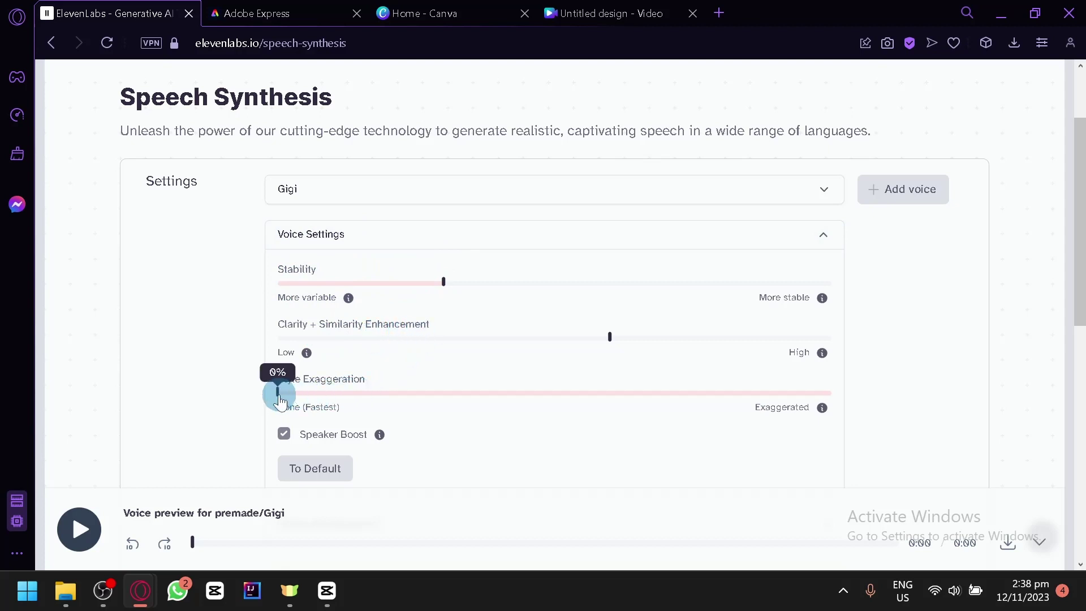
mouse_move(609, 337)
left_click_drag(616, 352, 560, 334)
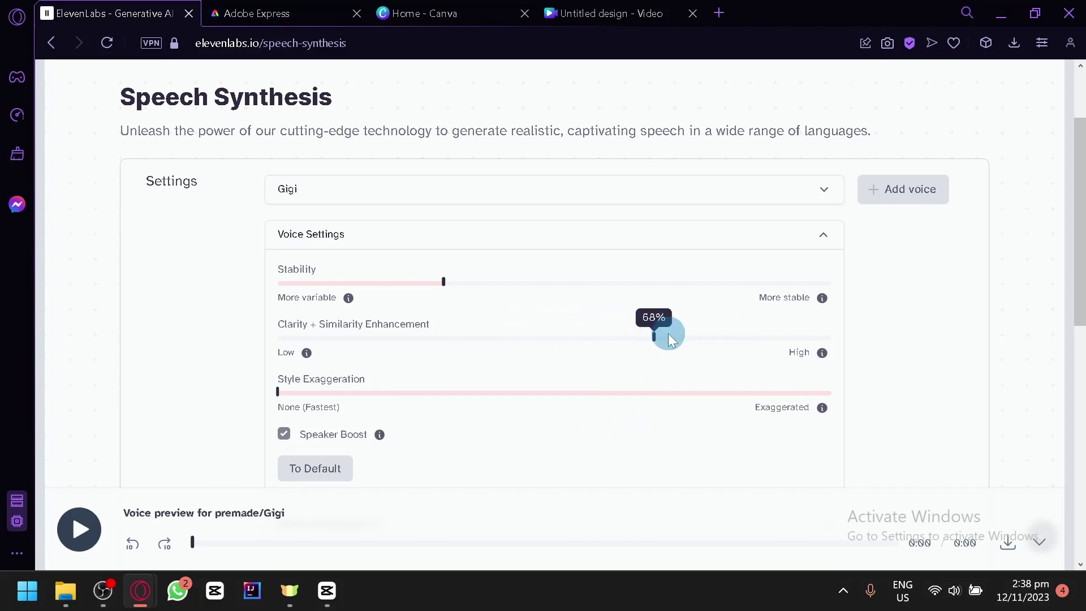
mouse_move(561, 334)
left_mouse_down()
mouse_move(648, 341)
mouse_move(611, 342)
left_mouse_up()
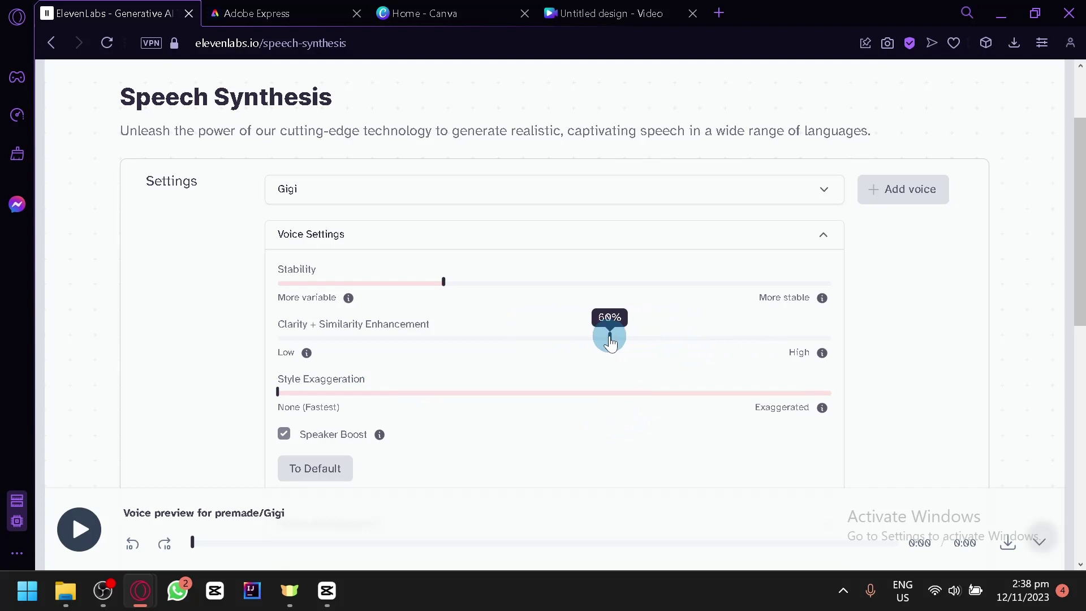
left_click(444, 285)
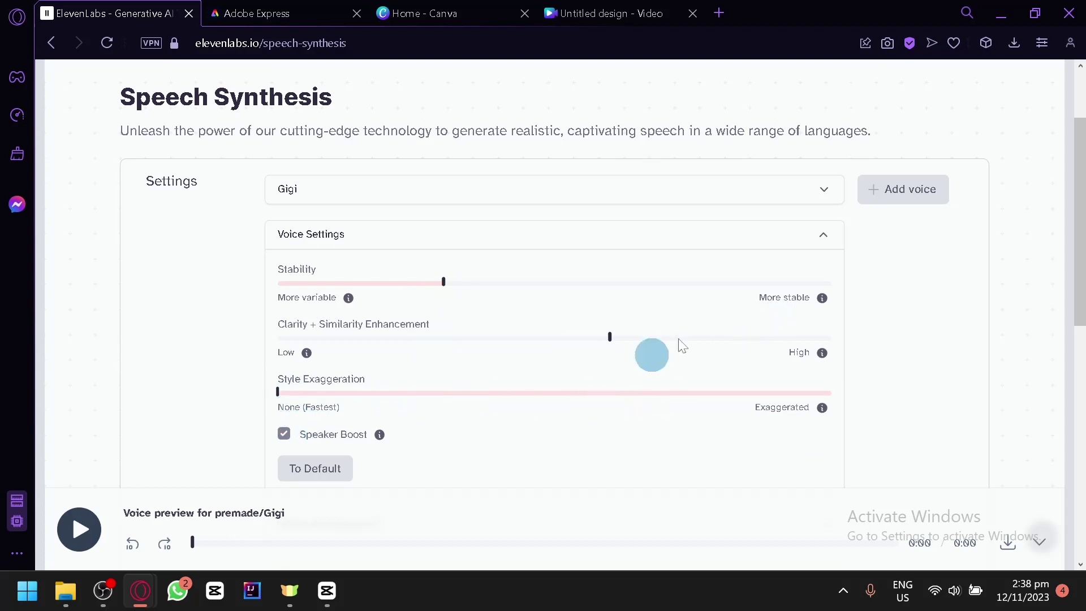
mouse_move(821, 297)
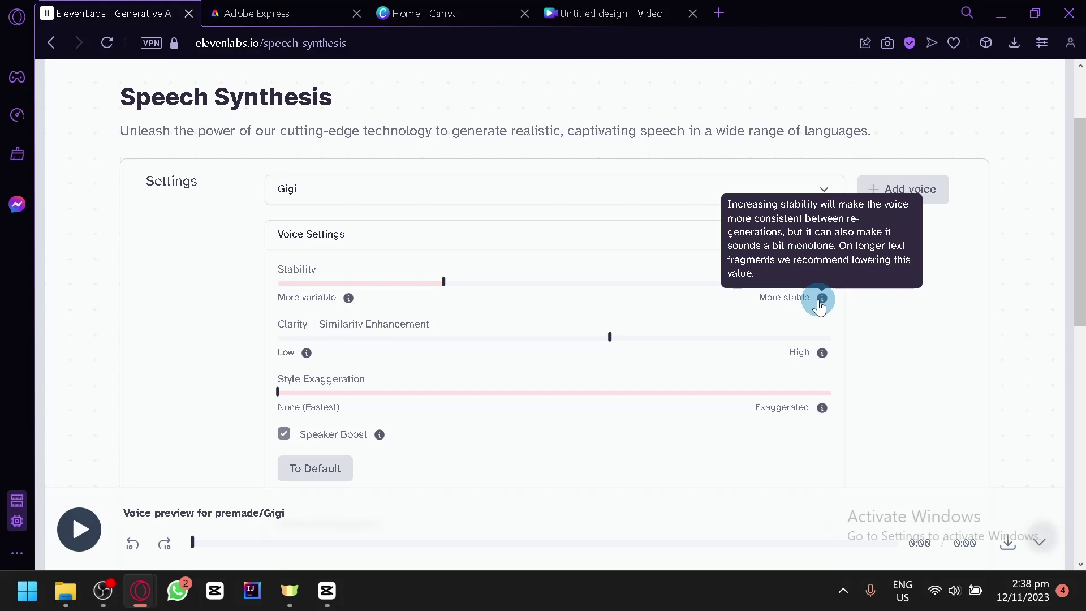
scroll(783, 311, "down", 5)
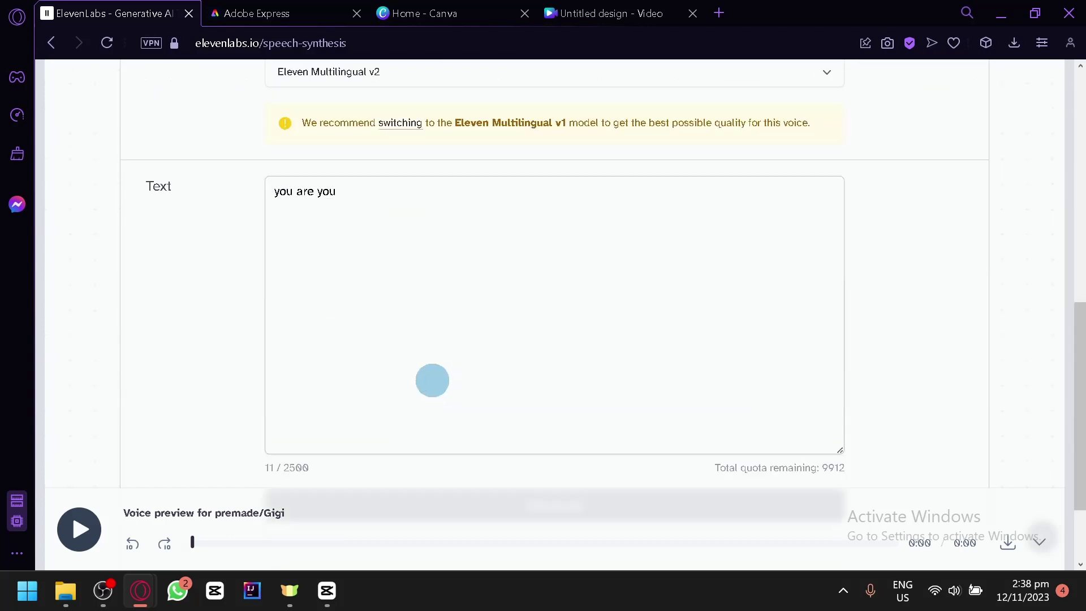
left_click_drag(317, 236, 379, 225)
- Review the 'you are you' text and the voice list, keeping Gigi selected
key("ctrl+a")
scroll(588, 267, "up", 4)
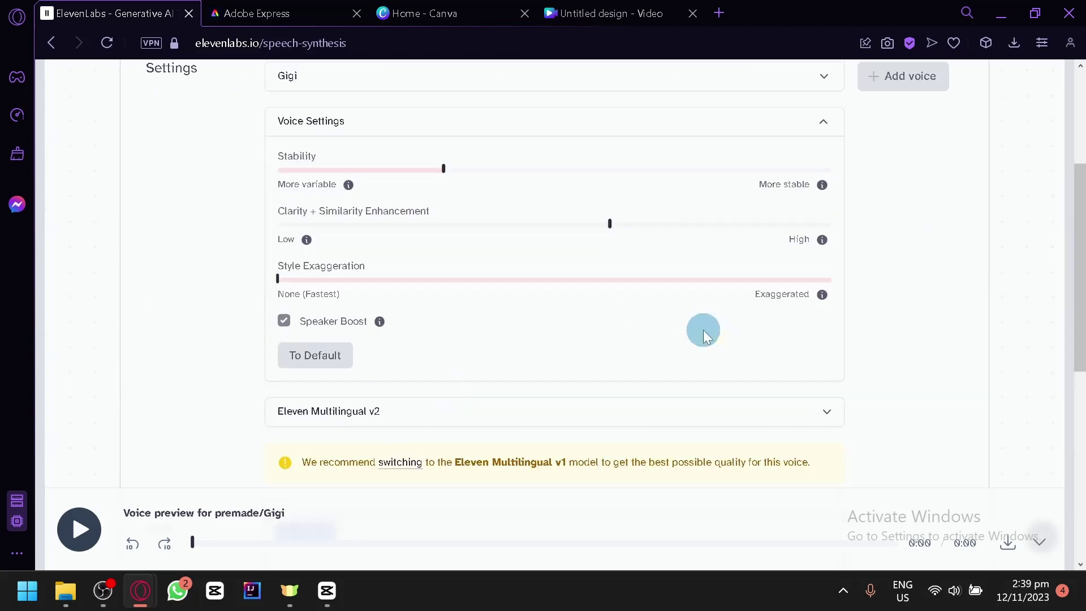
scroll(704, 328, "up", 3)
scroll(698, 330, "down", 1)
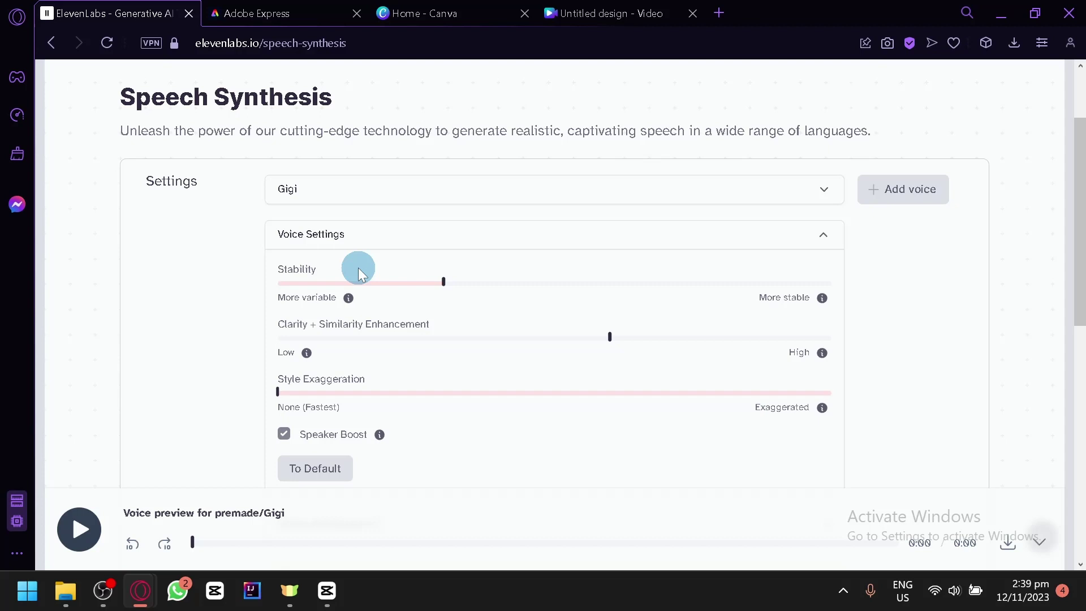
mouse_move(821, 184)
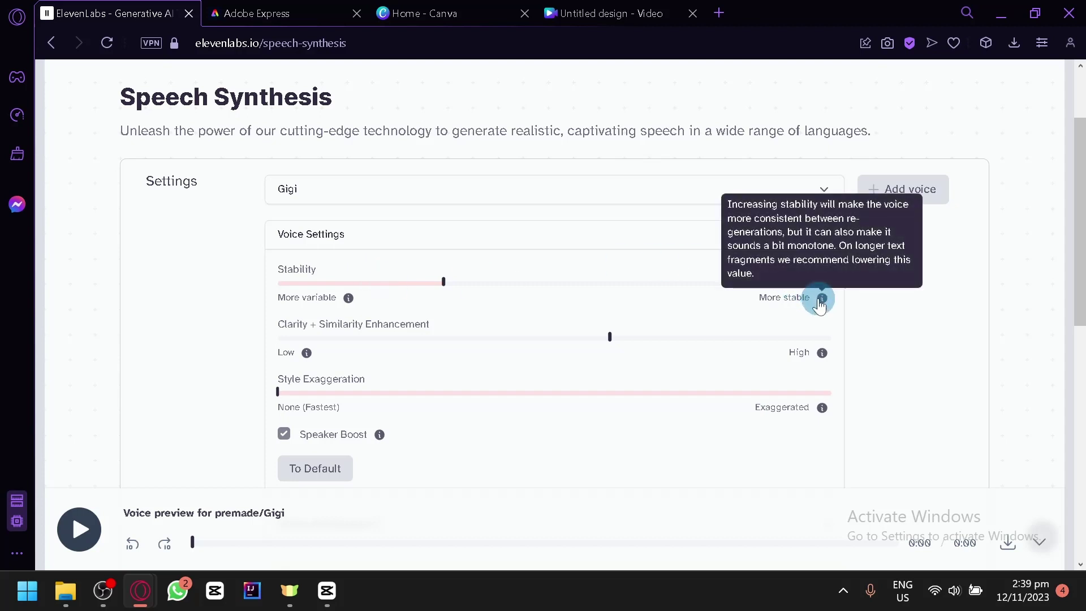
scroll(526, 381, "down", 5)
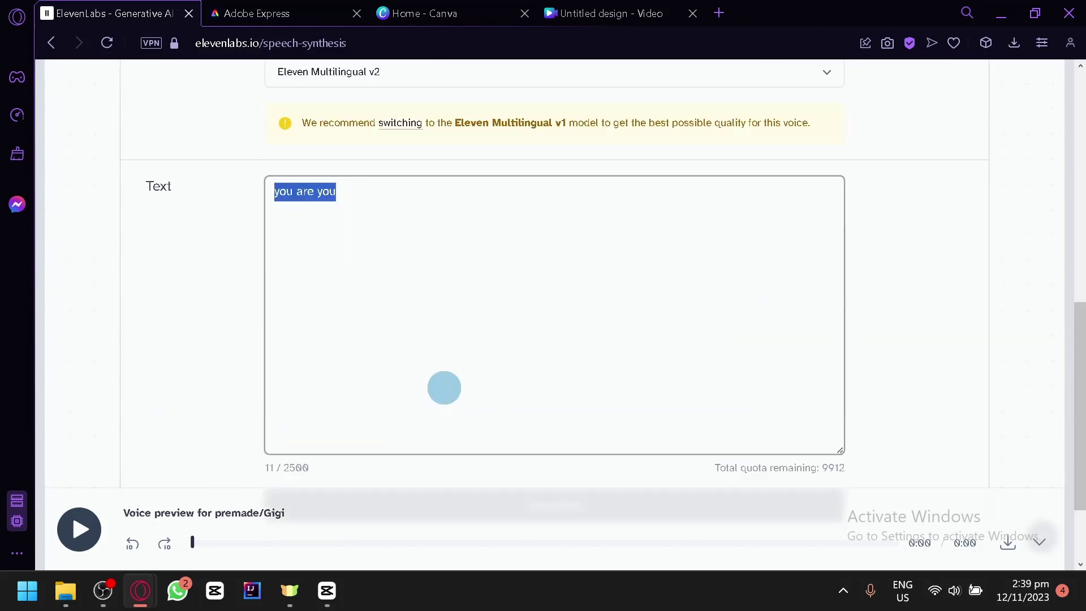
left_click(499, 384)
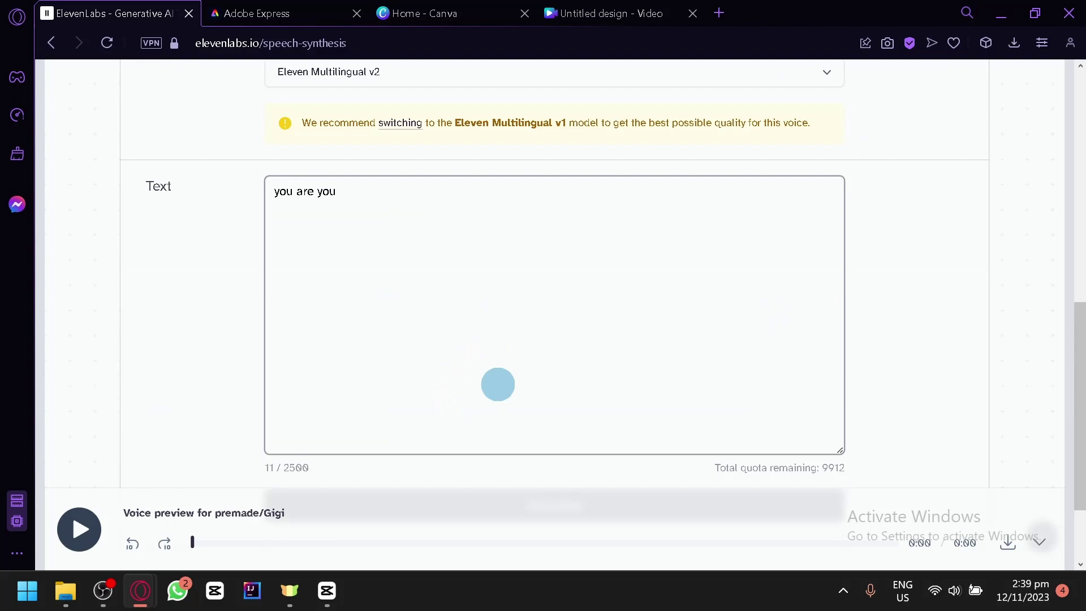
scroll(498, 384, "up", 5)
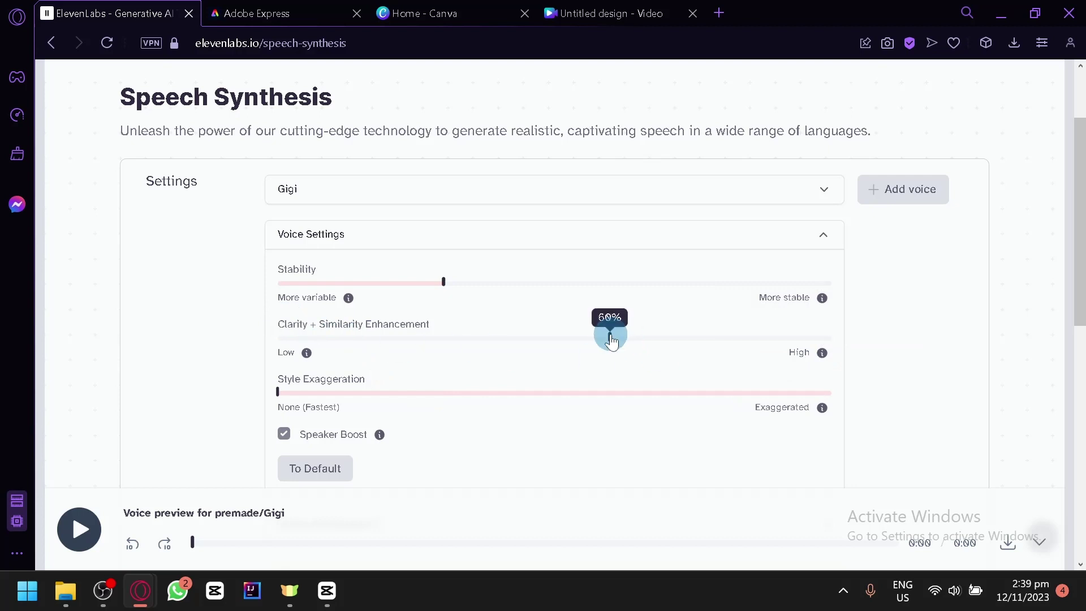
left_click(518, 200)
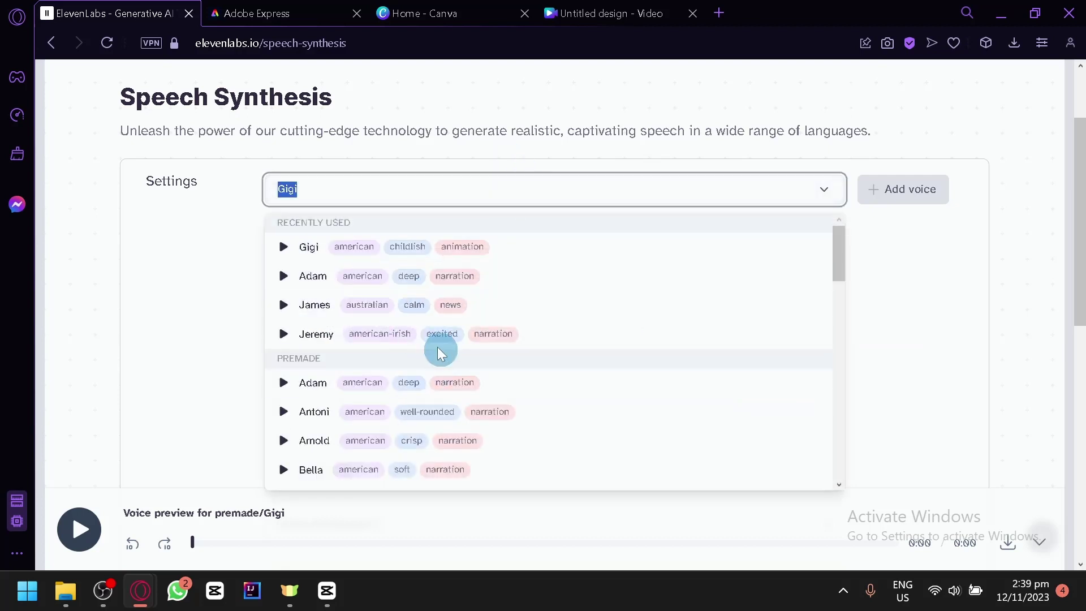
left_click(971, 330)
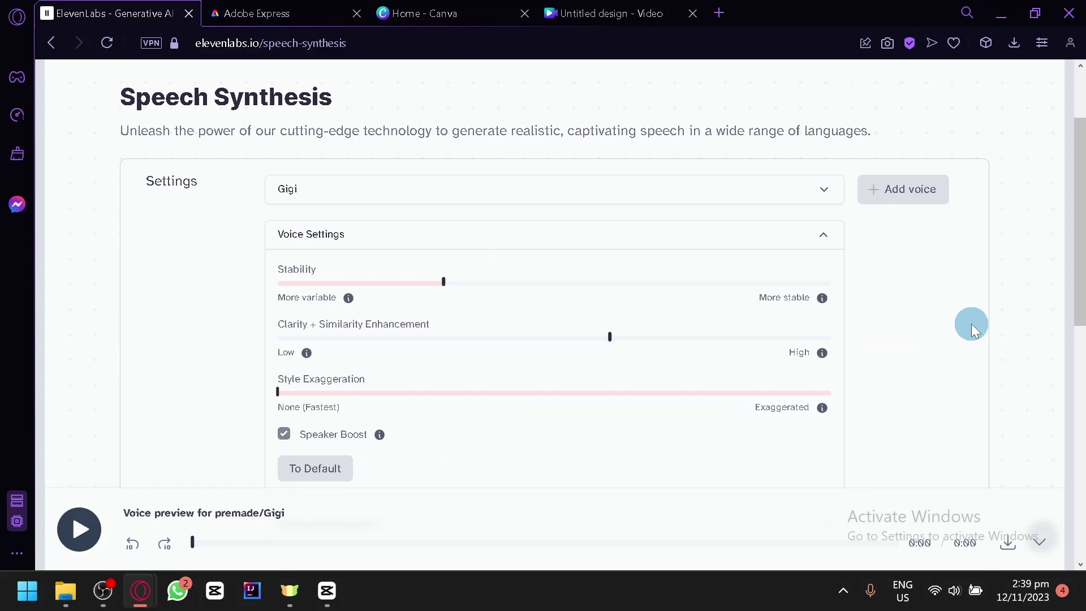
scroll(849, 306, "down", 1)
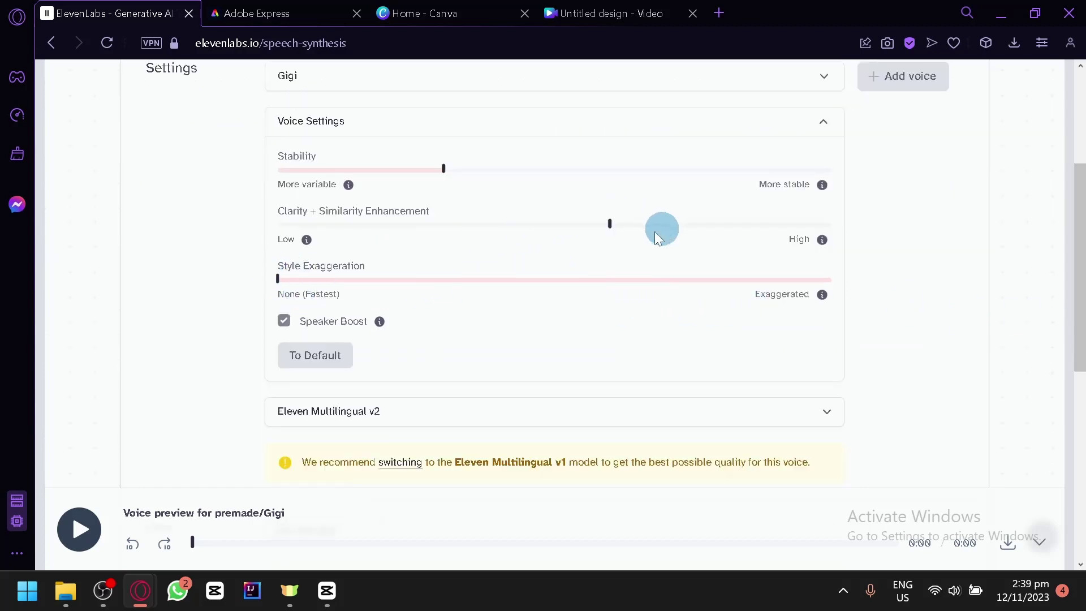
mouse_move(821, 407)
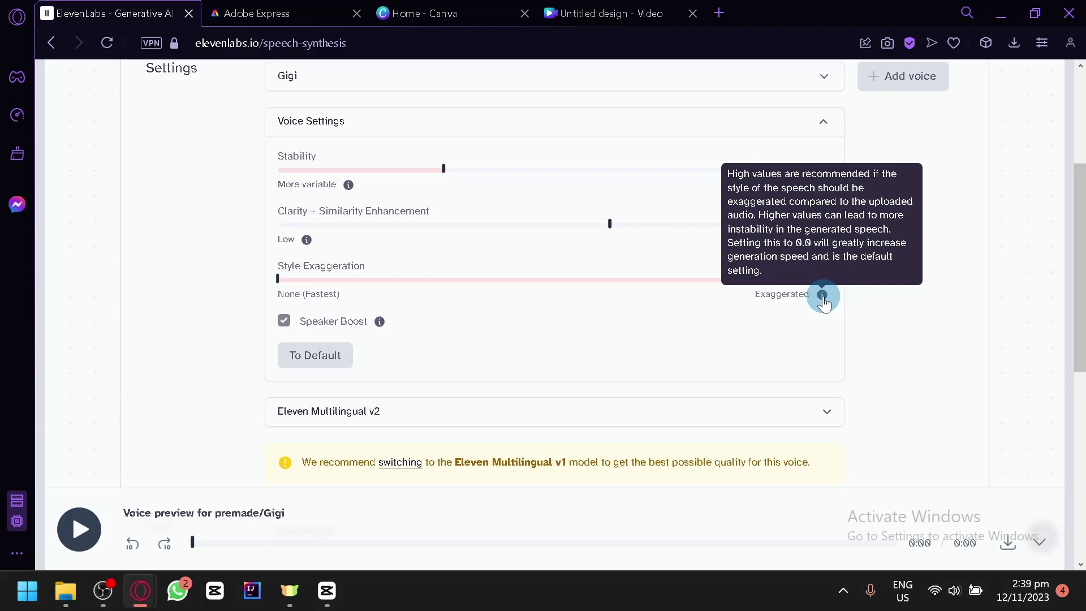
scroll(868, 342, "down", 2)
scroll(741, 248, "up", 1)
scroll(490, 281, "up", 1)
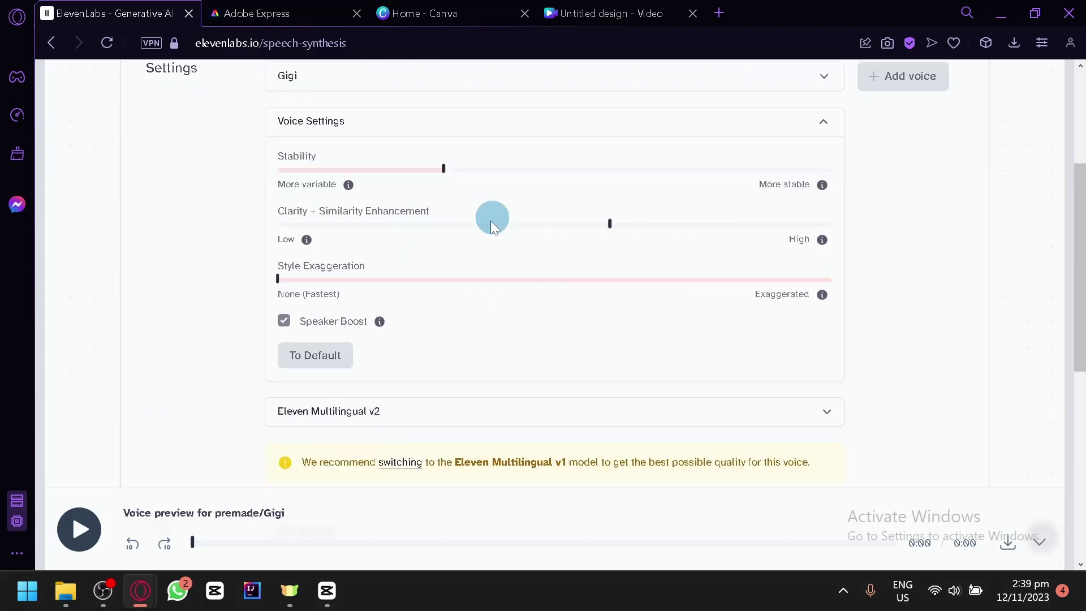
scroll(491, 222, "up", 1)
scroll(476, 323, "down", 1)
scroll(468, 247, "down", 4)
scroll(466, 247, "up", 4)
scroll(454, 239, "up", 1)
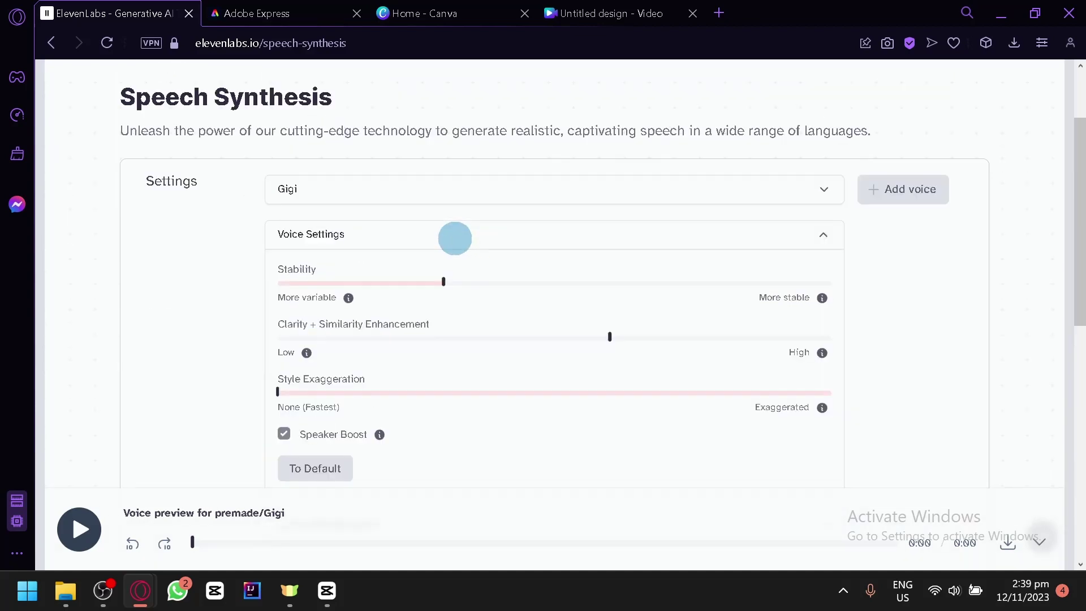
scroll(454, 239, "down", 4)
left_click_drag(453, 237, 269, 218)
scroll(536, 387, "up", 4)
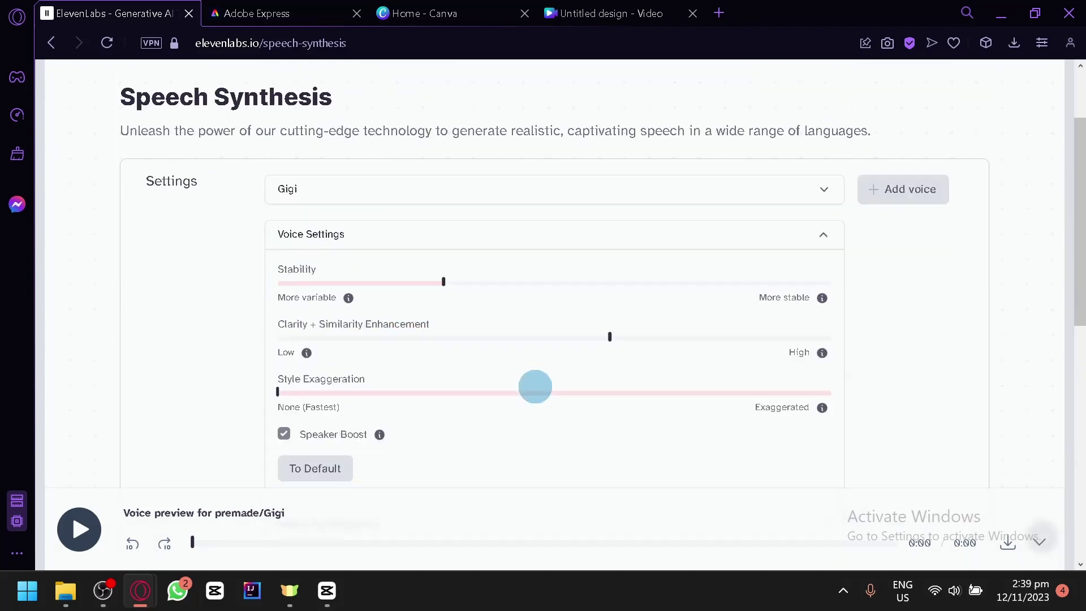
scroll(536, 389, "up", 1)
scroll(543, 377, "down", 5)
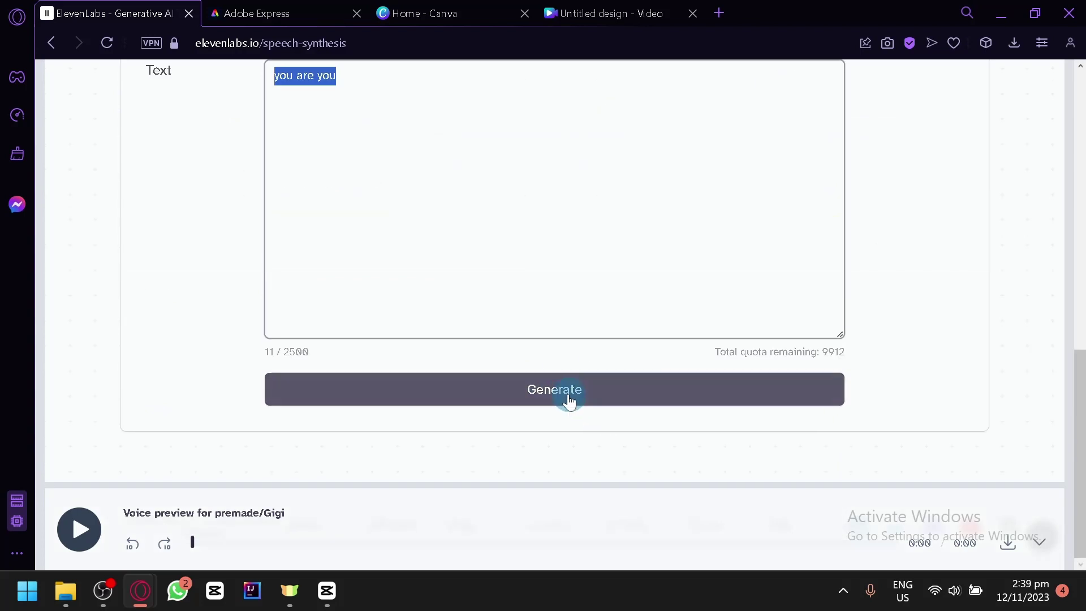
scroll(509, 365, "up", 1)
scroll(941, 408, "up", 2)
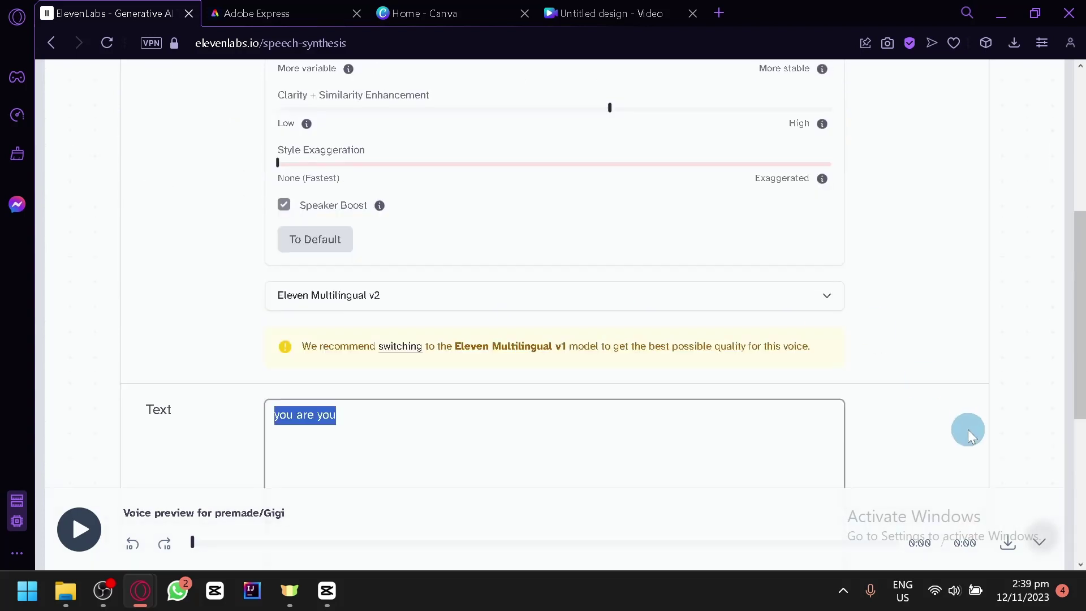
scroll(969, 429, "up", 1)
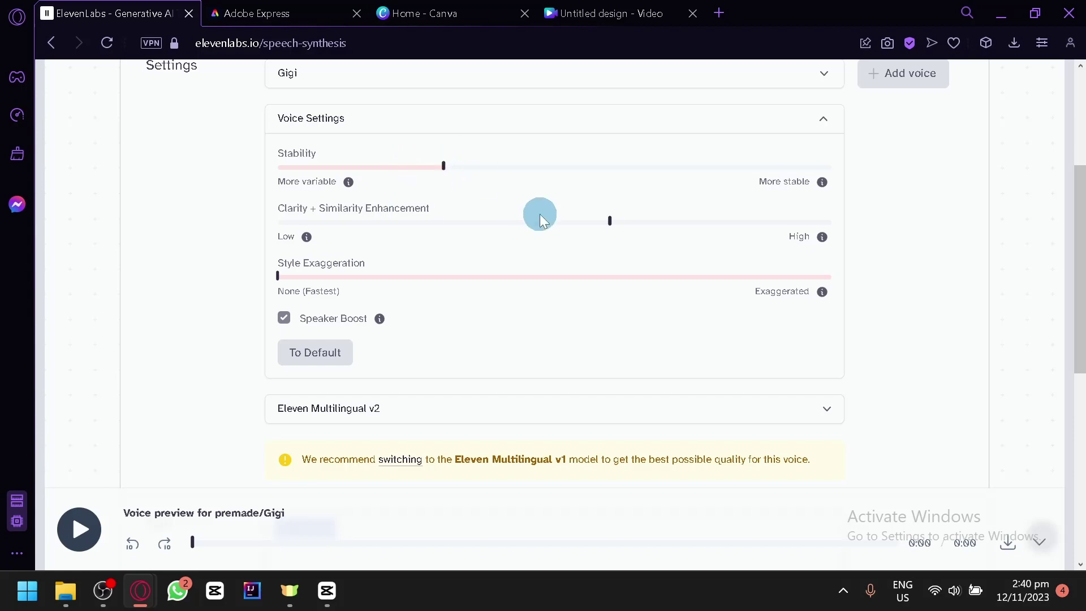
scroll(538, 214, "up", 2)
scroll(449, 417, "down", 1)
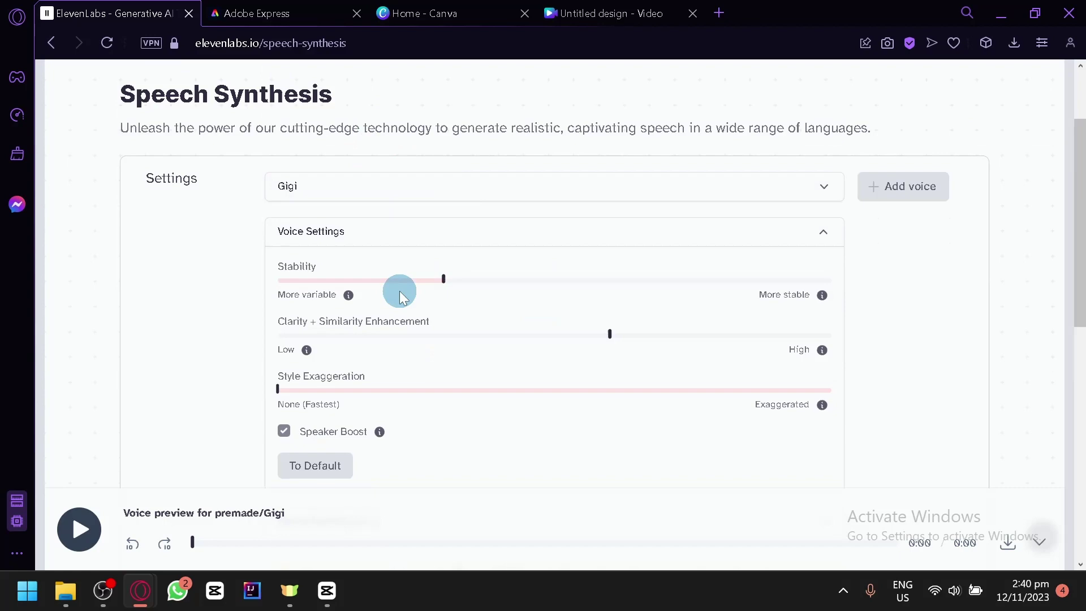
scroll(493, 280, "down", 2)
scroll(505, 267, "down", 3)
scroll(505, 267, "up", 4)
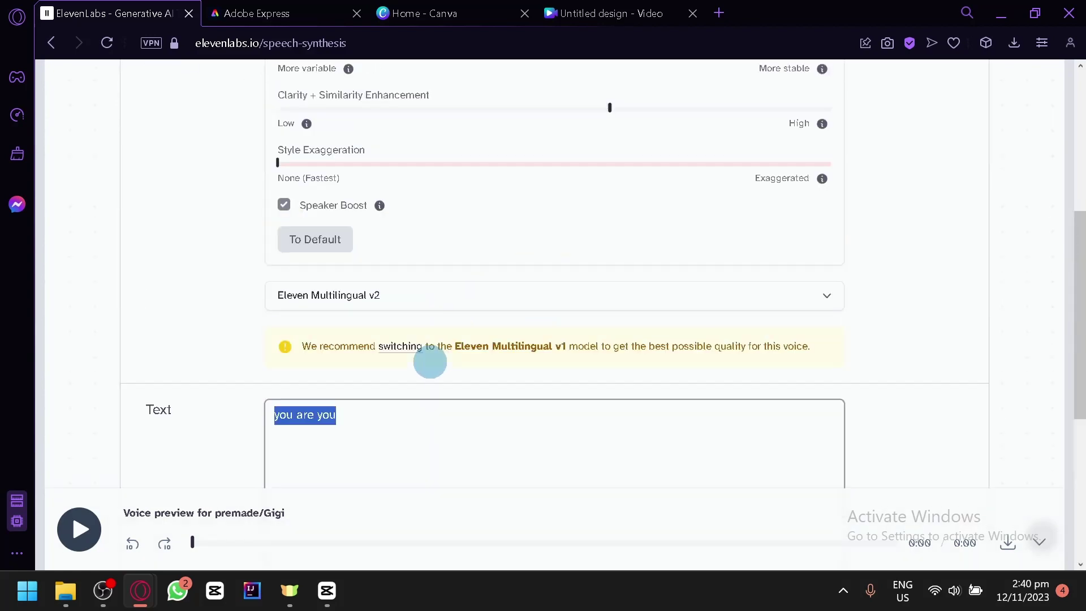
- Generate Gigi's speech for 'you are you' and play the resulting clip
left_click(415, 421)
scroll(414, 422, "down", 4)
scroll(330, 315, "up", 1)
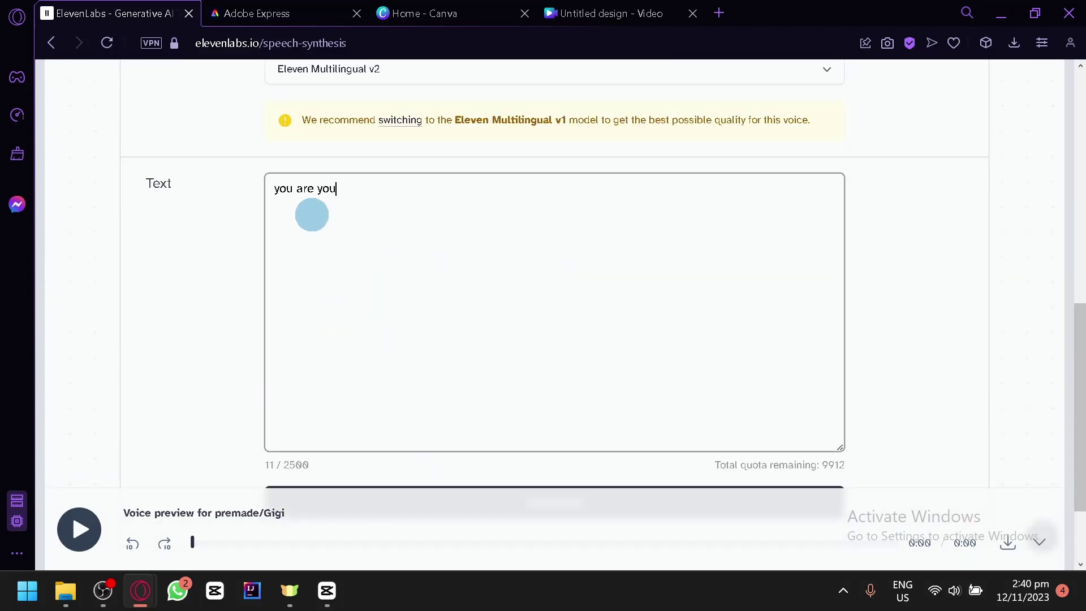
scroll(418, 321, "down", 2)
left_click(441, 387)
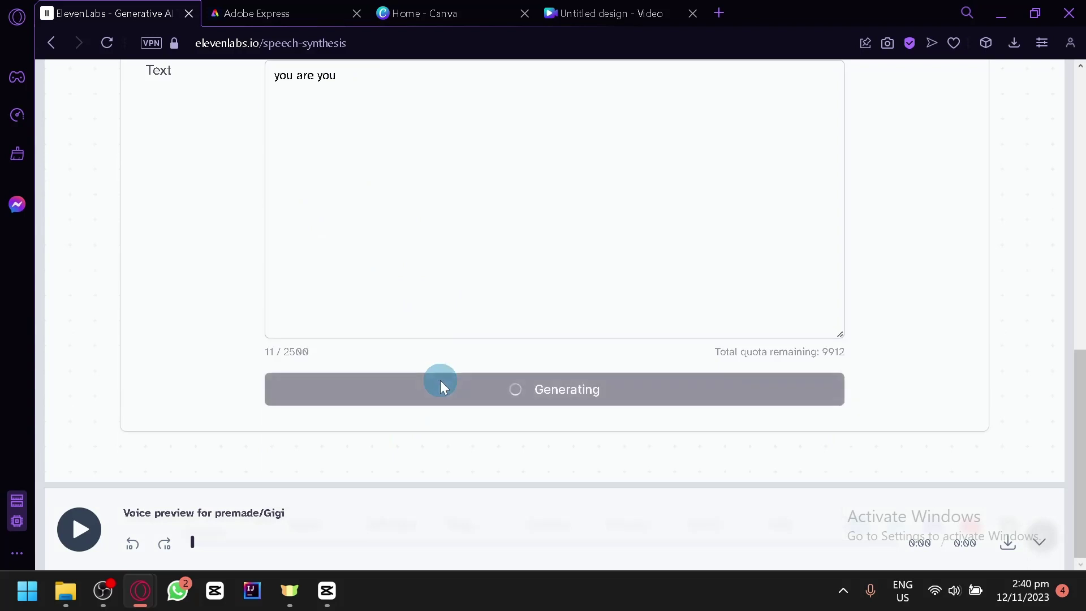
scroll(440, 380, "up", 1)
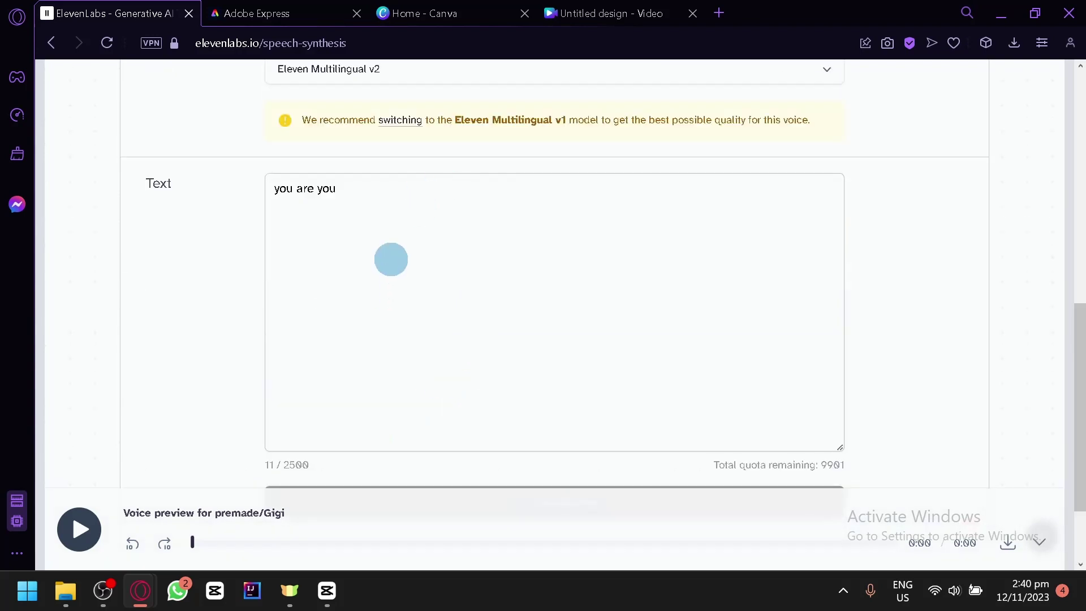
left_click(360, 198)
key("ctrl+a")
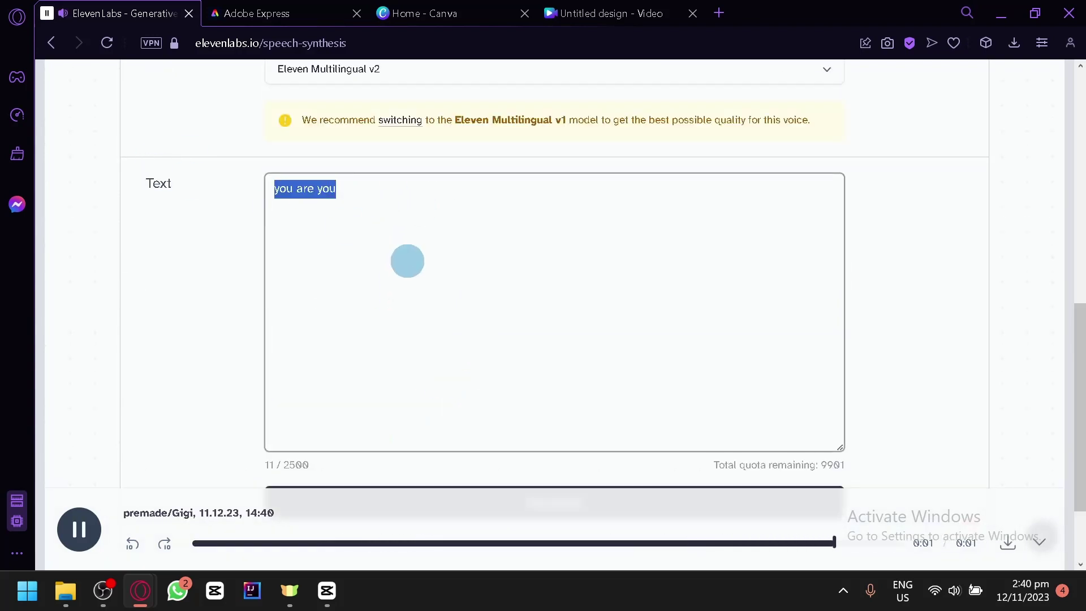
left_click(70, 537)
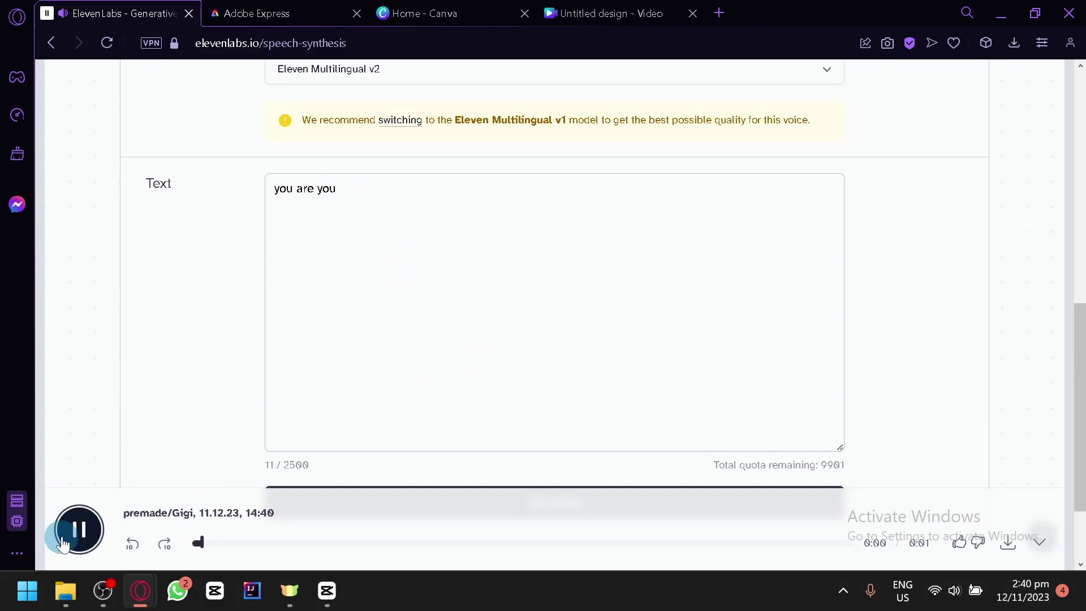
scroll(441, 450, "up", 4)
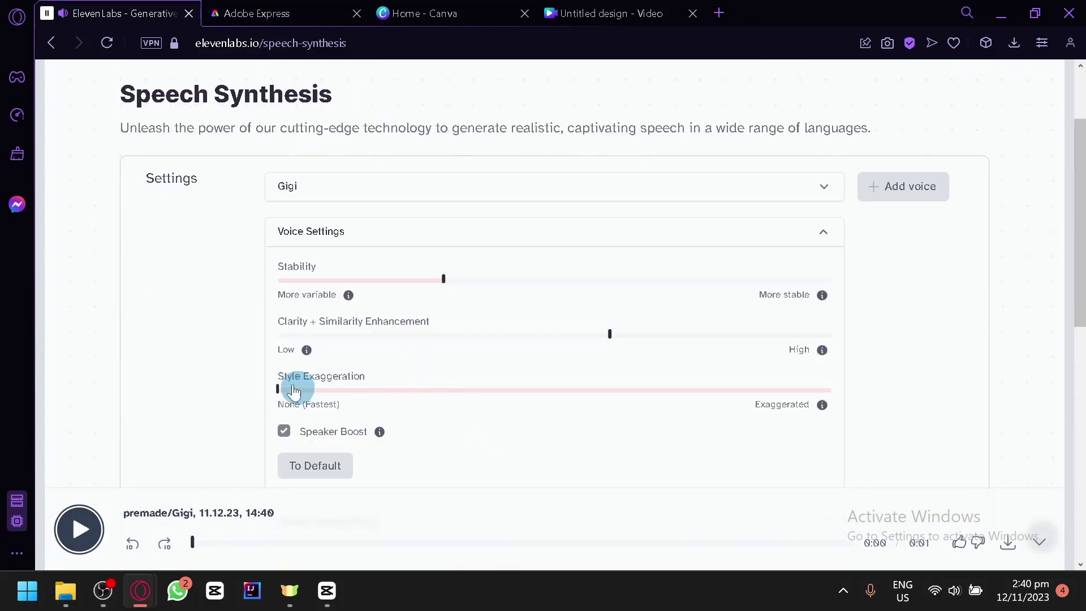
- Push style exaggeration to maximum, pull it back down and generate speech
mouse_move(279, 388)
left_mouse_down()
mouse_move(576, 390)
mouse_move(845, 440)
left_mouse_up()
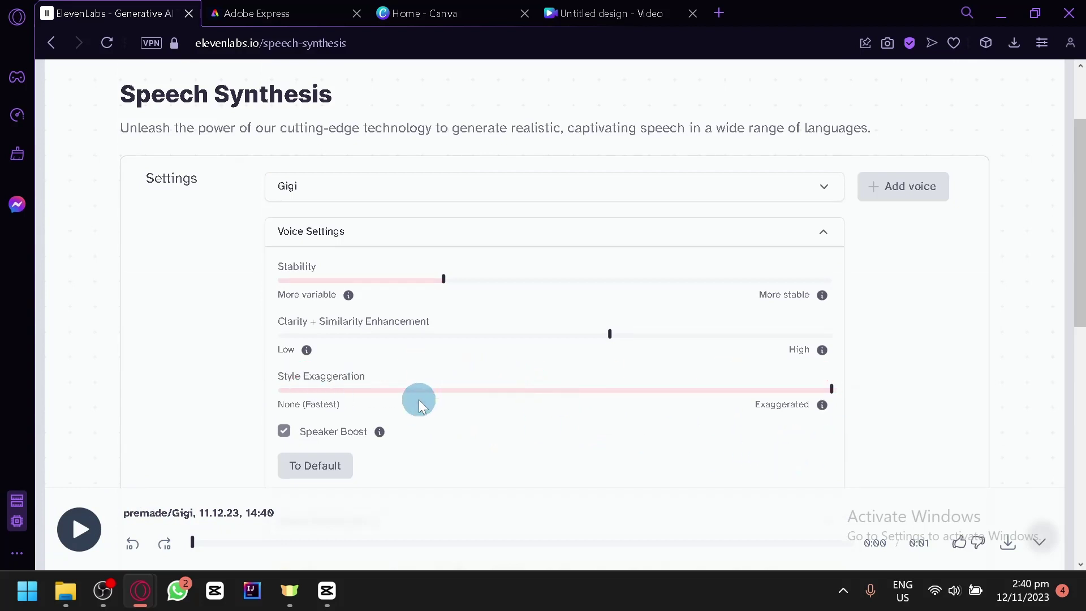
scroll(435, 399, "down", 2)
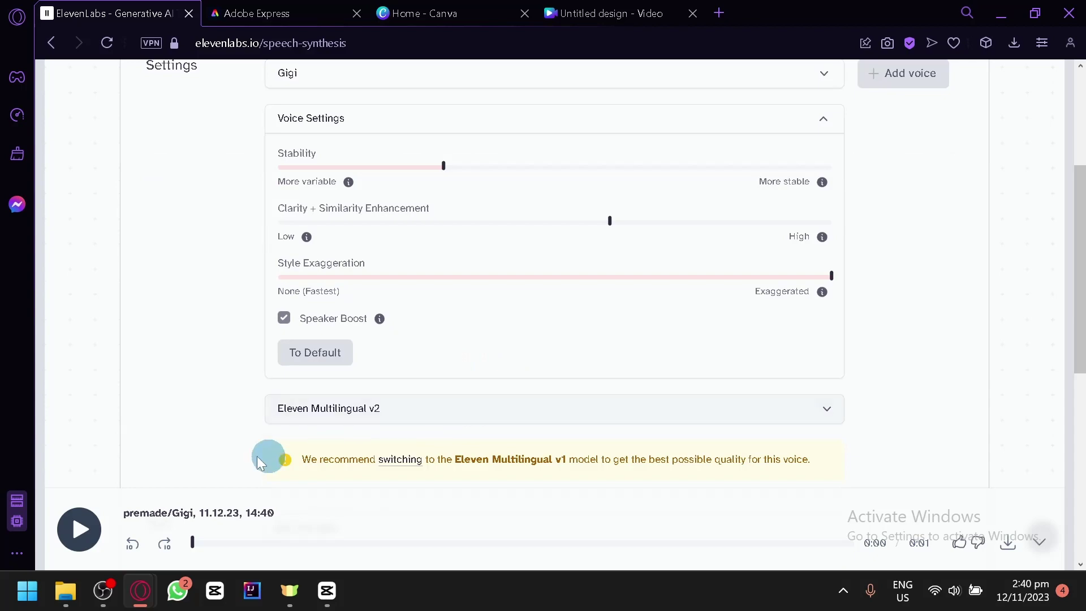
scroll(346, 346, "up", 2)
scroll(366, 476, "down", 10)
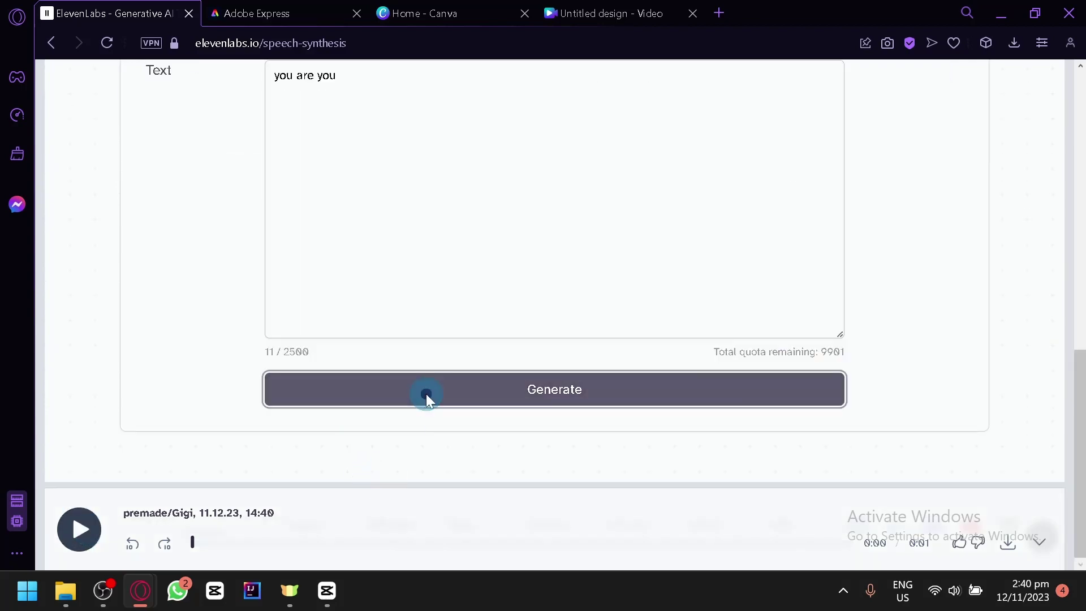
scroll(426, 394, "up", 4)
scroll(426, 394, "up", 5)
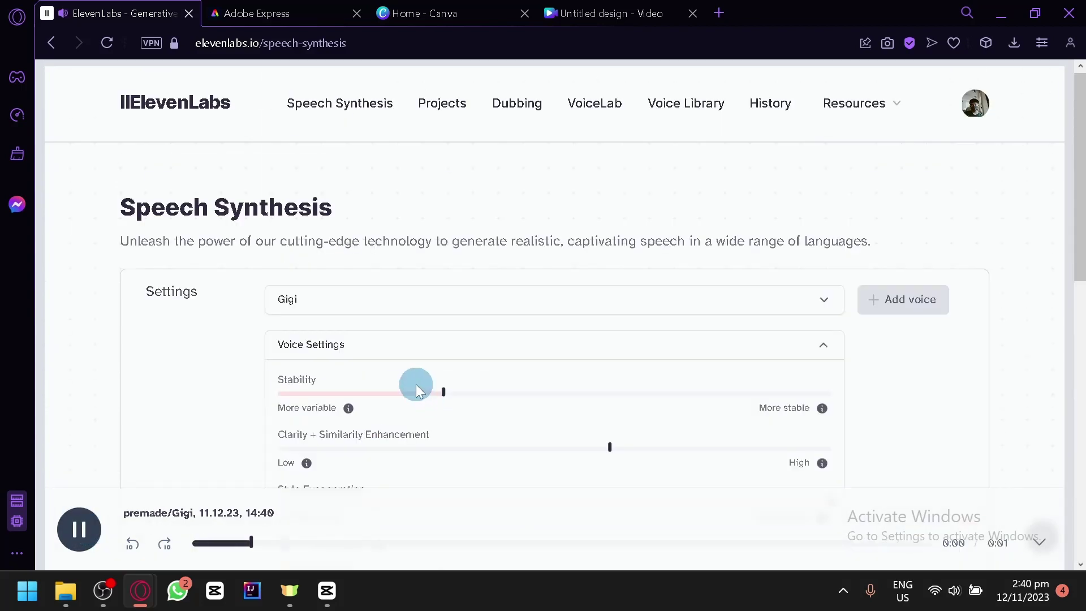
scroll(412, 406, "down", 4)
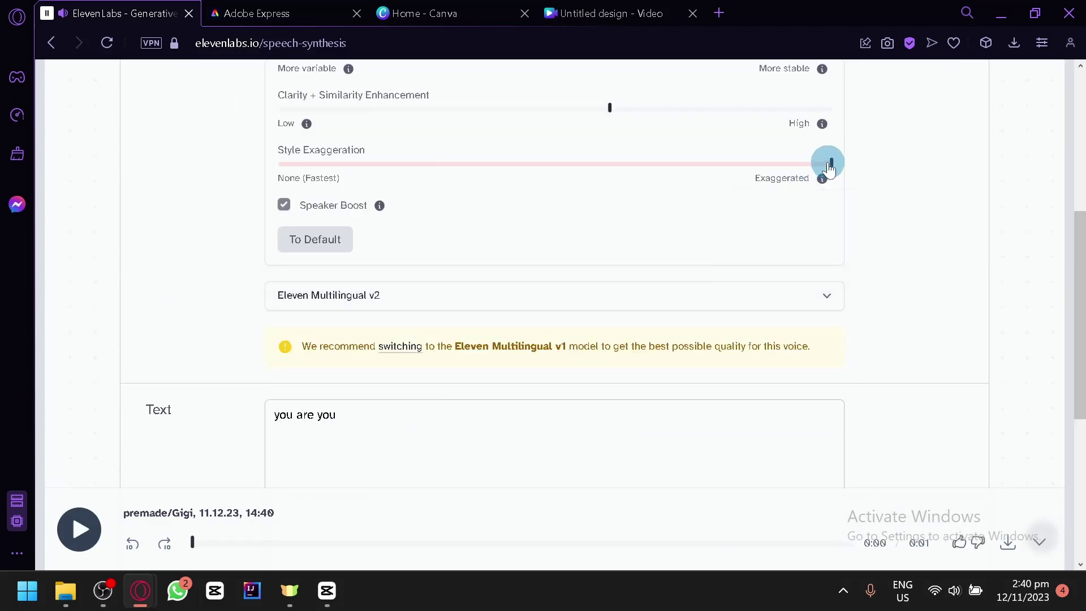
left_click_drag(831, 163, 611, 174)
scroll(475, 364, "down", 4)
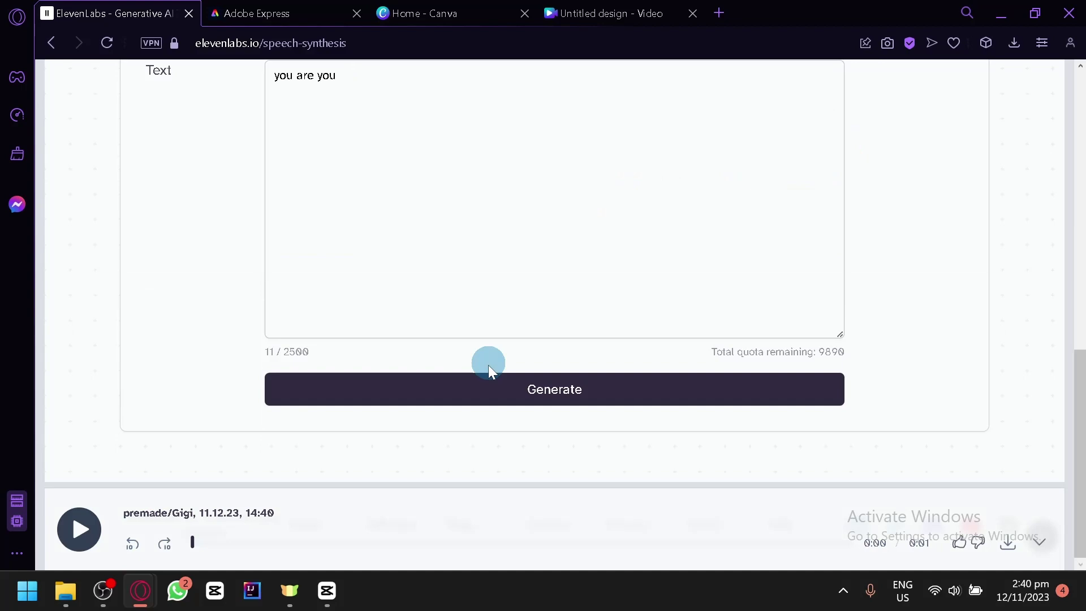
left_click(488, 365)
scroll(490, 376, "up", 1)
scroll(491, 376, "up", 1)
scroll(490, 377, "down", 2)
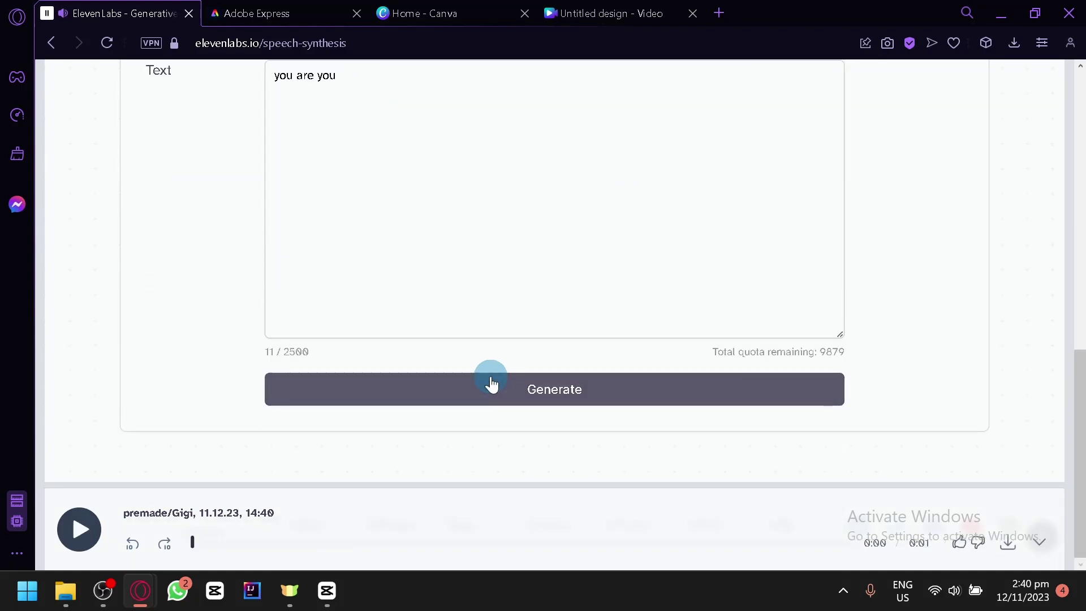
scroll(490, 375, "up", 3)
scroll(717, 394, "up", 4)
- Settle style exaggeration at about 75% and regenerate the 'you are you' clip
left_click_drag(613, 390, 694, 399)
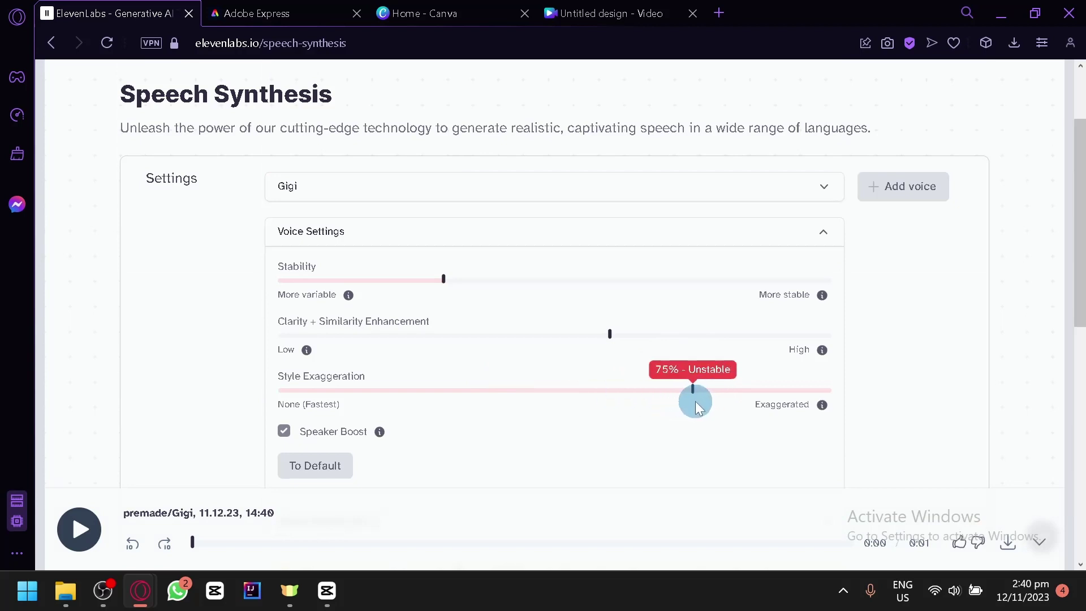
left_click(609, 337)
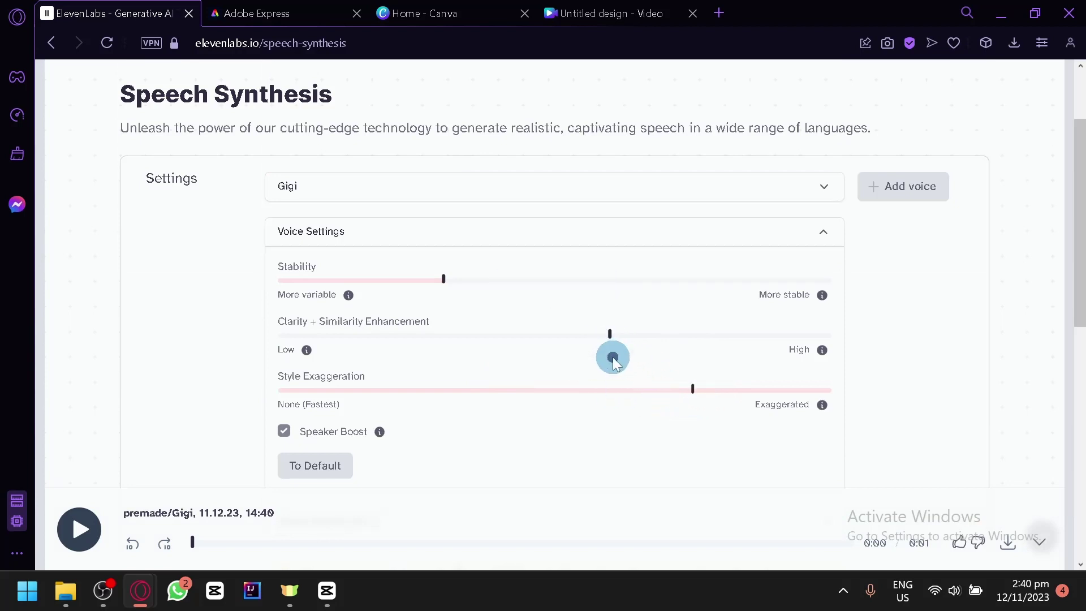
left_click(446, 286)
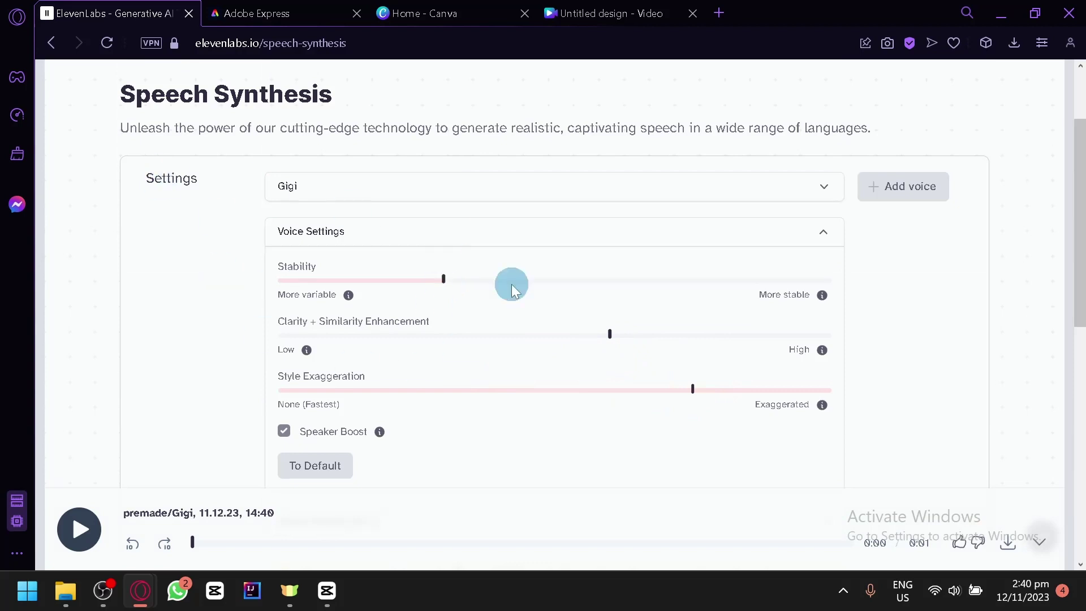
scroll(530, 325, "down", 5)
scroll(453, 394, "down", 2)
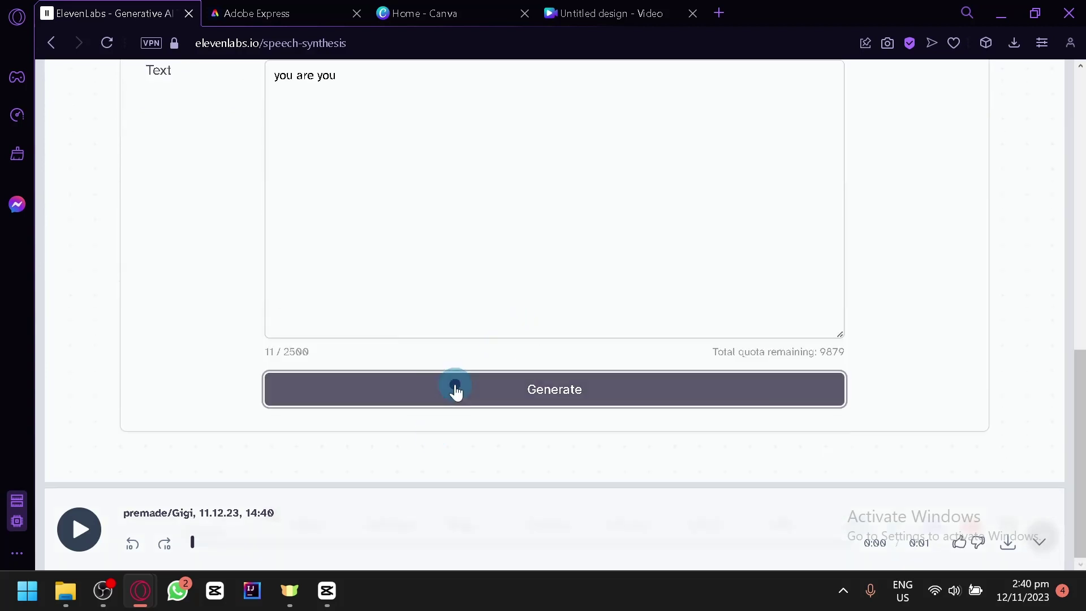
left_click(455, 389)
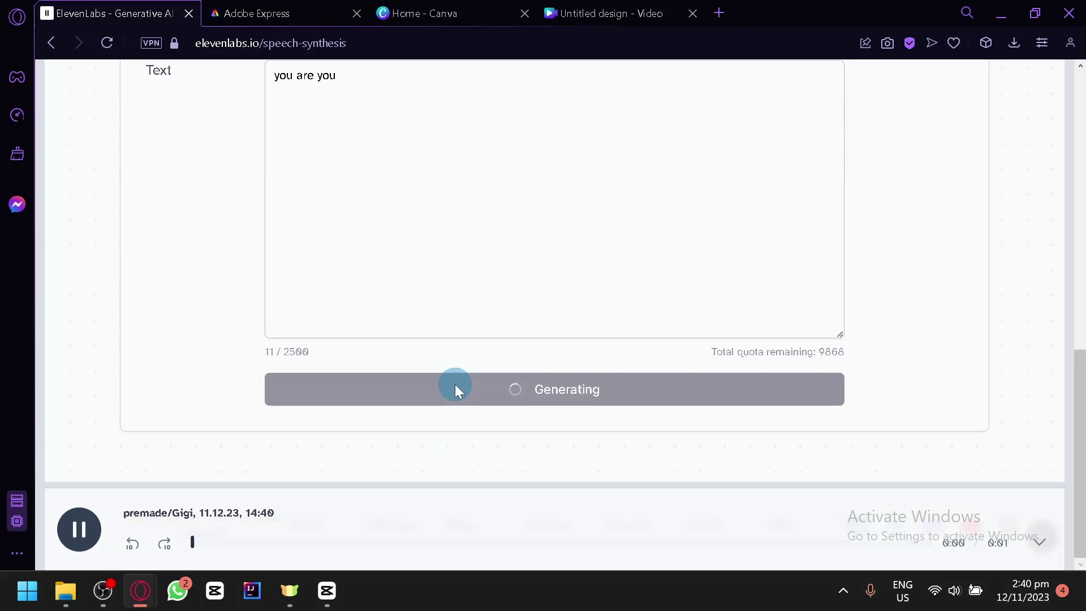
scroll(456, 357, "up", 1)
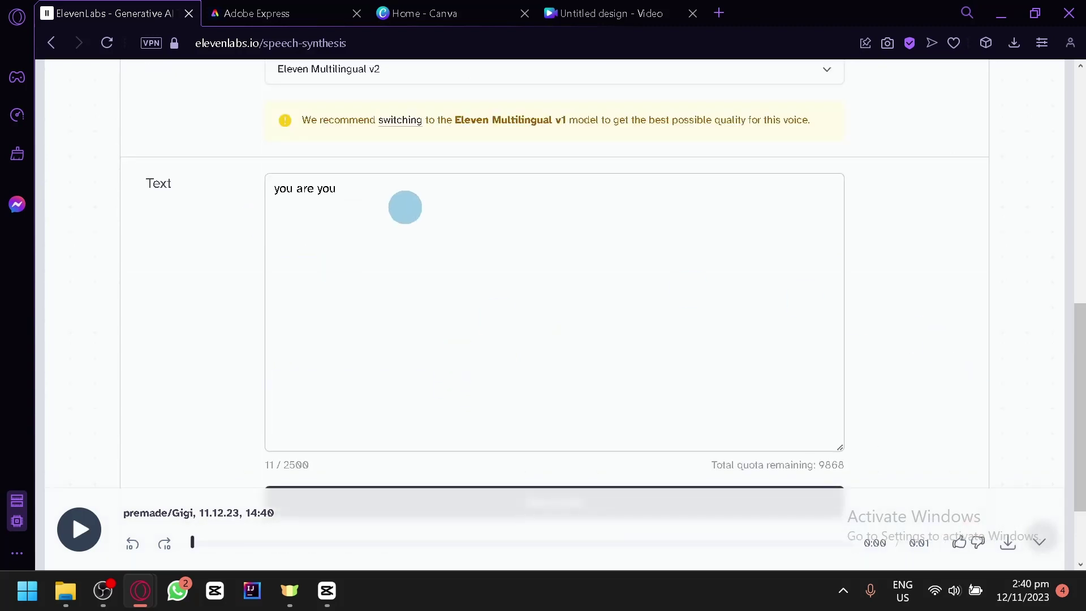
- Replace the text with 'Hi my name is gigi, and today we will be taking a journey through the forest.' and generate it
triple_click(405, 207)
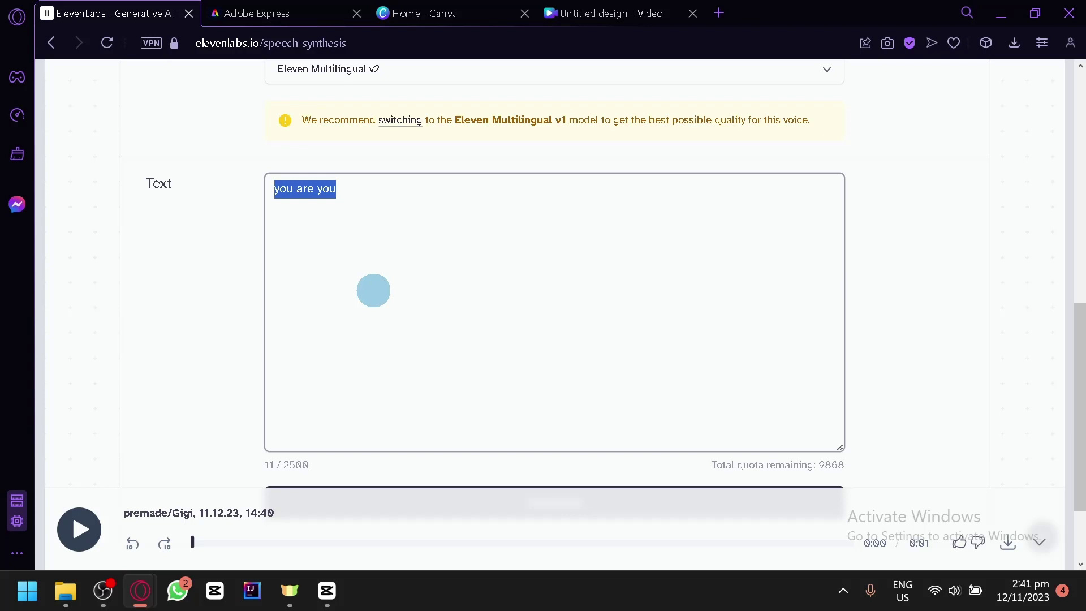
type("Hi my name gig")
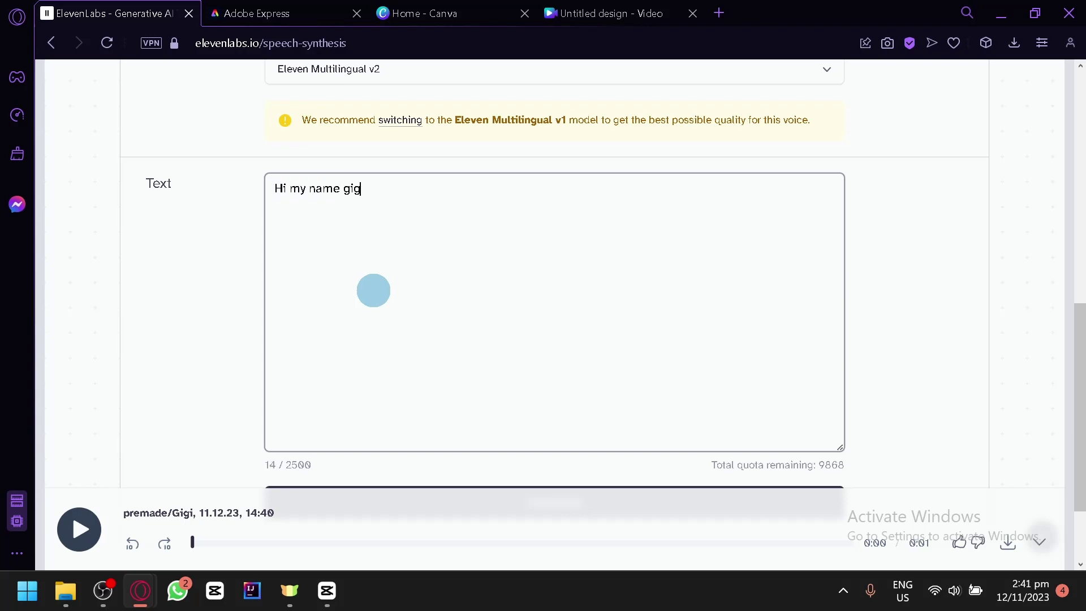
type("i, and today we")
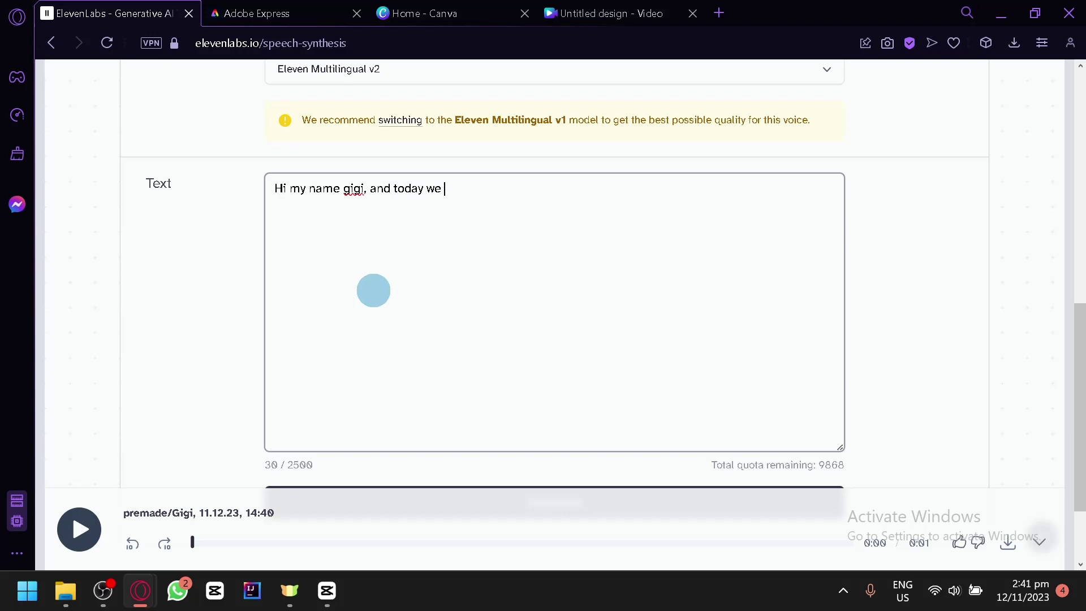
type(" will be taking ajour")
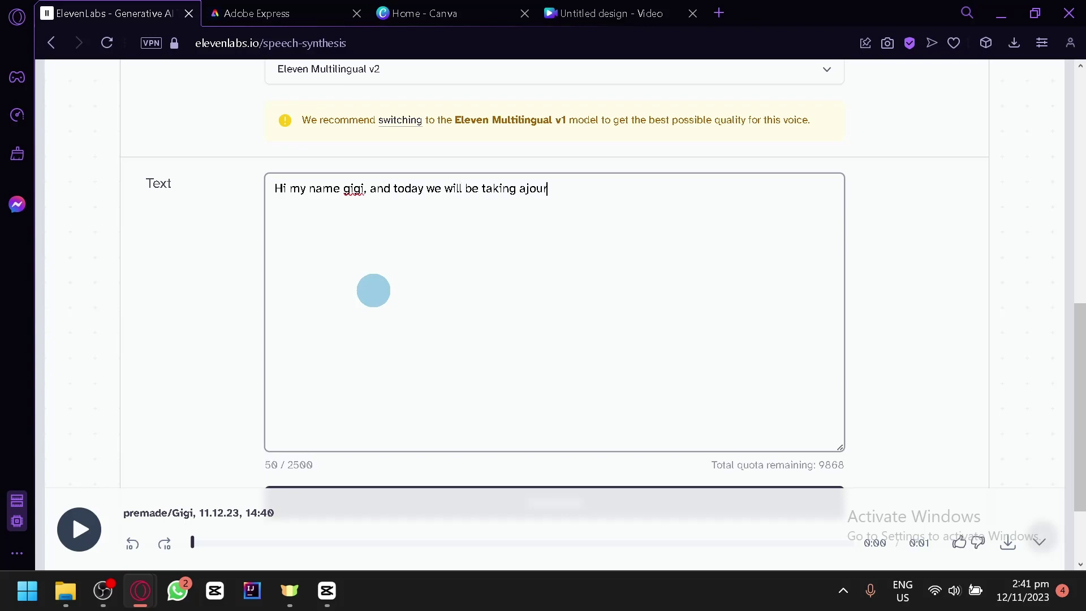
type(" journey ")
type("through the forrest.")
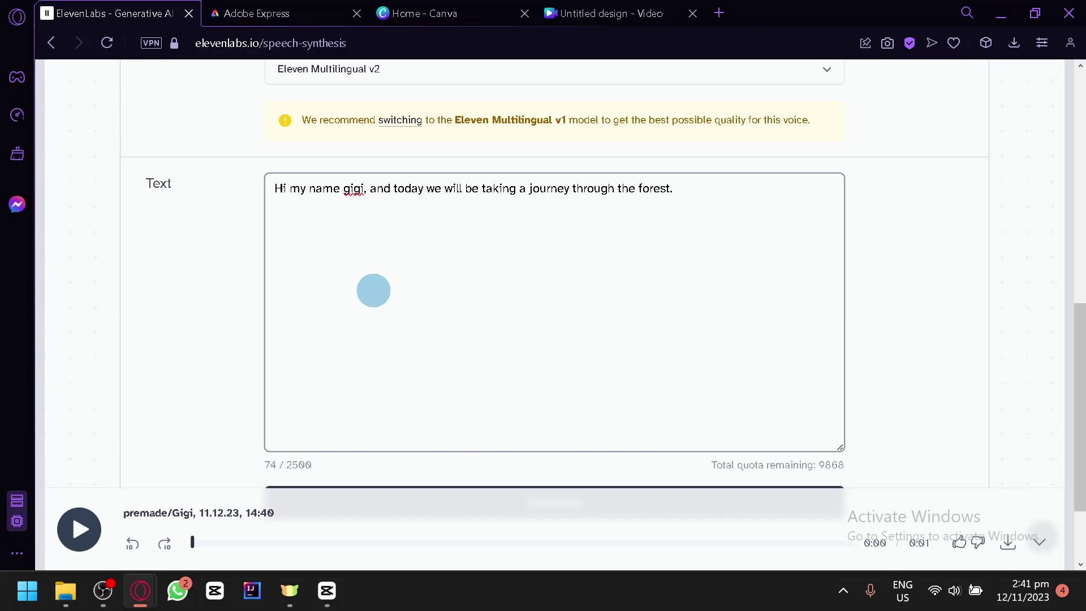
scroll(450, 339, "down", 2)
left_click(540, 393)
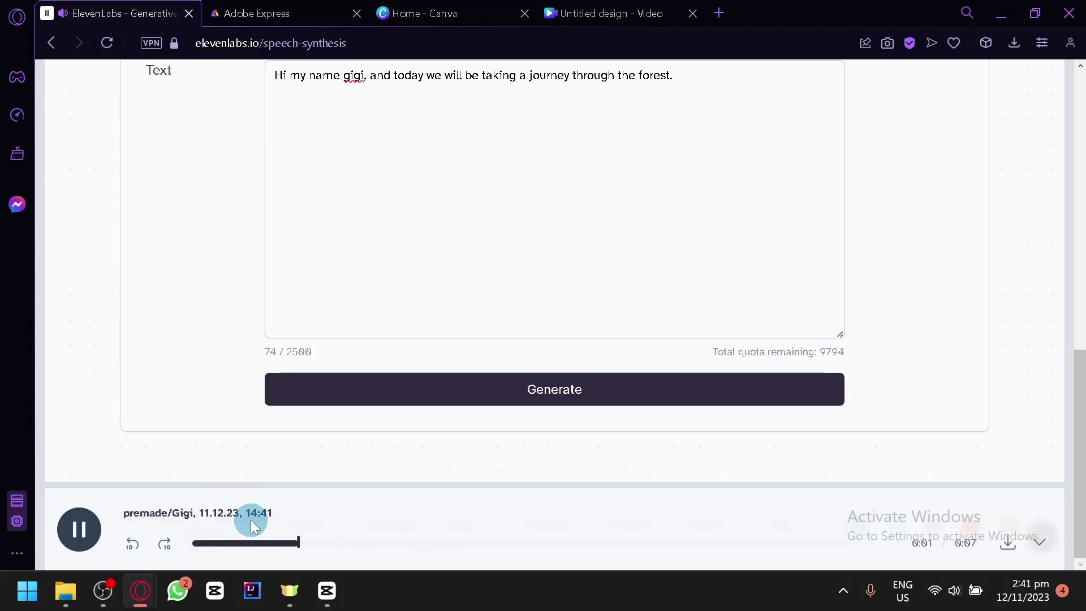
left_click(345, 78)
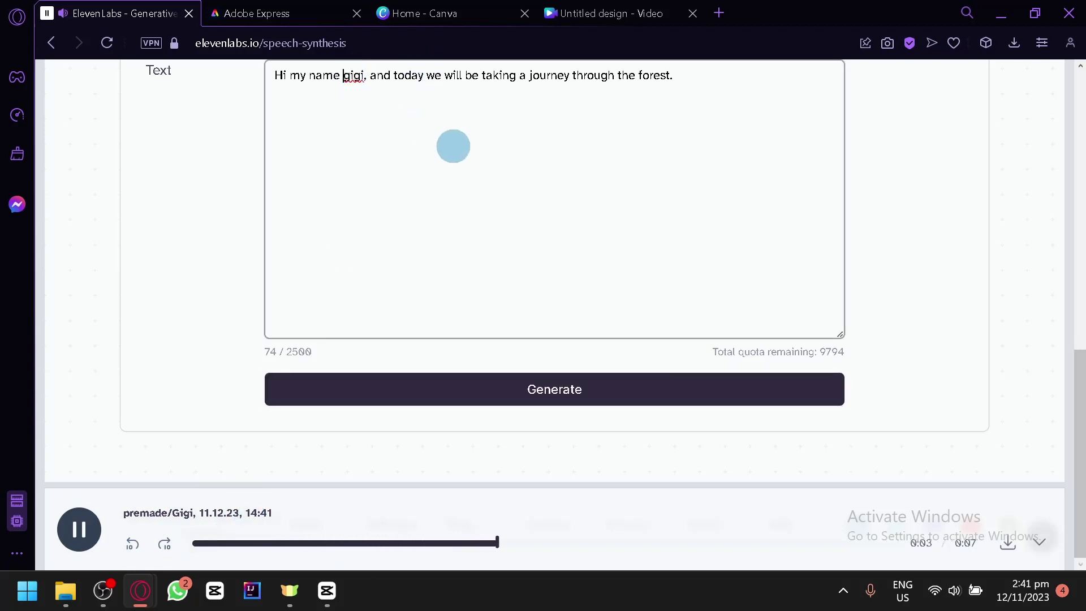
type("is")
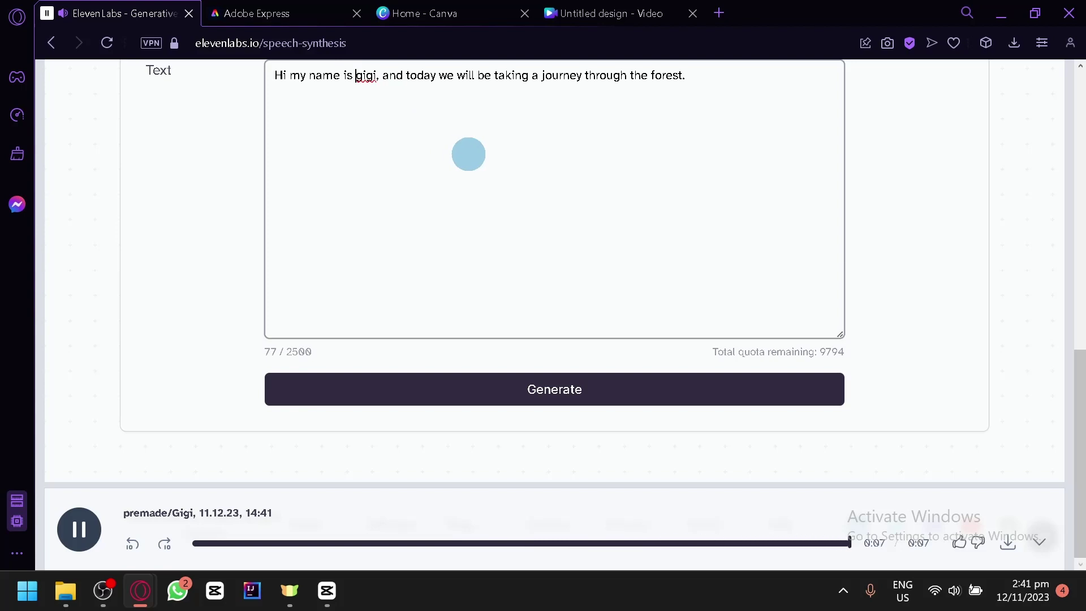
scroll(671, 281, "up", 3)
scroll(783, 312, "up", 3)
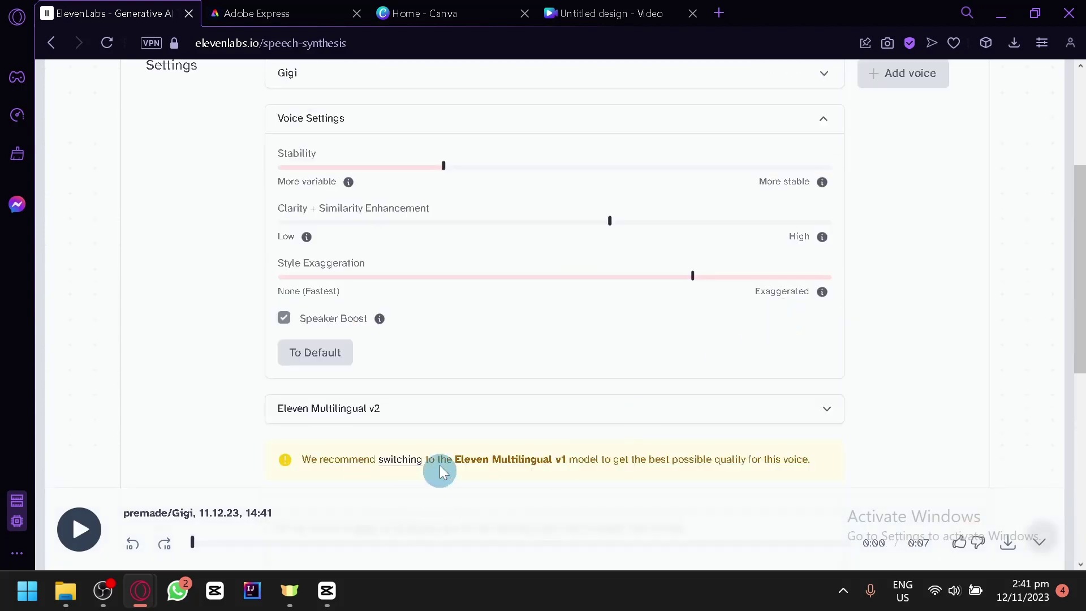
scroll(440, 473, "down", 3)
scroll(454, 451, "up", 4)
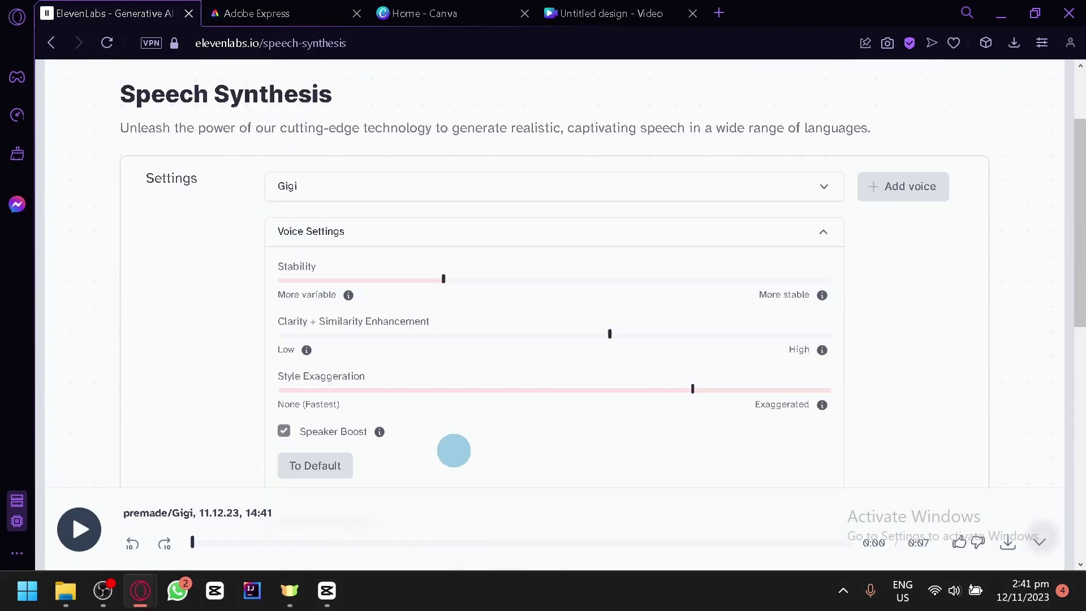
scroll(487, 467, "down", 2)
scroll(549, 396, "down", 2)
scroll(593, 415, "down", 4)
scroll(592, 415, "up", 5)
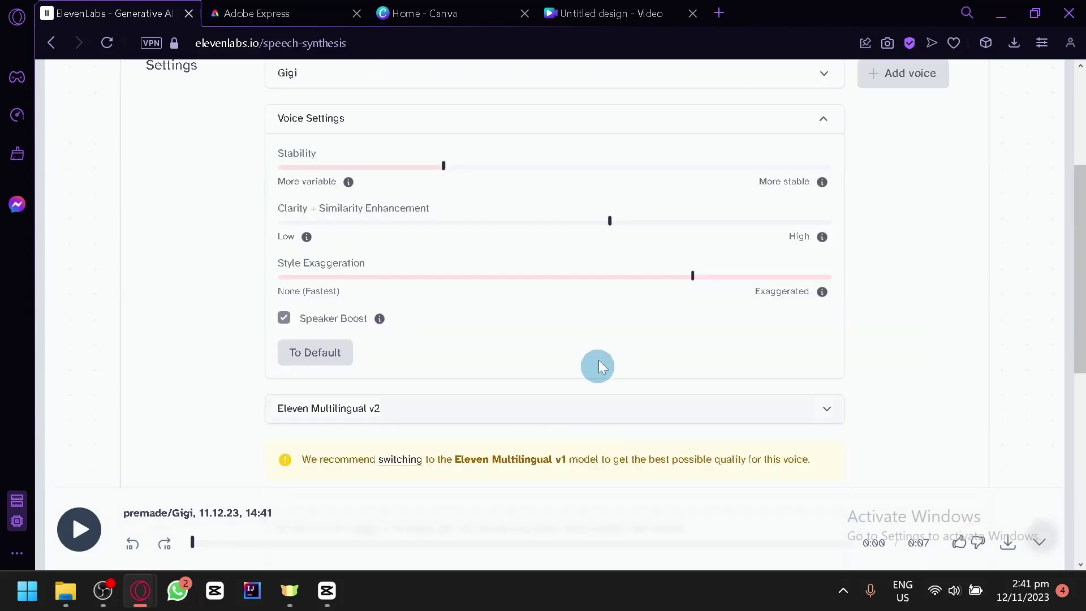
- Switch the model to Eleven English v1 and regenerate the forest-journey introduction
left_click(633, 398)
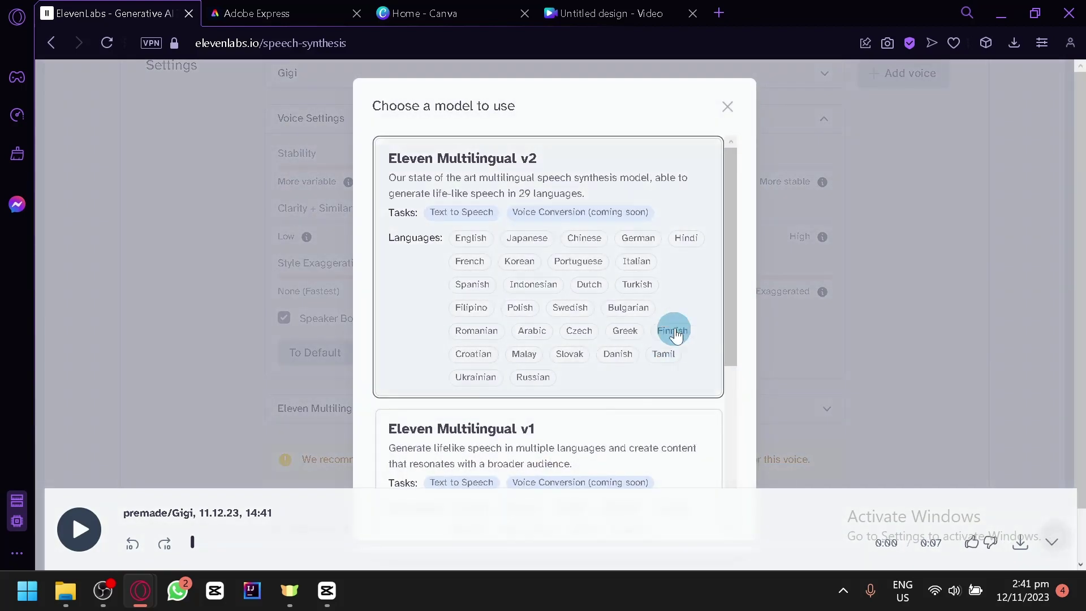
scroll(670, 331, "down", 3)
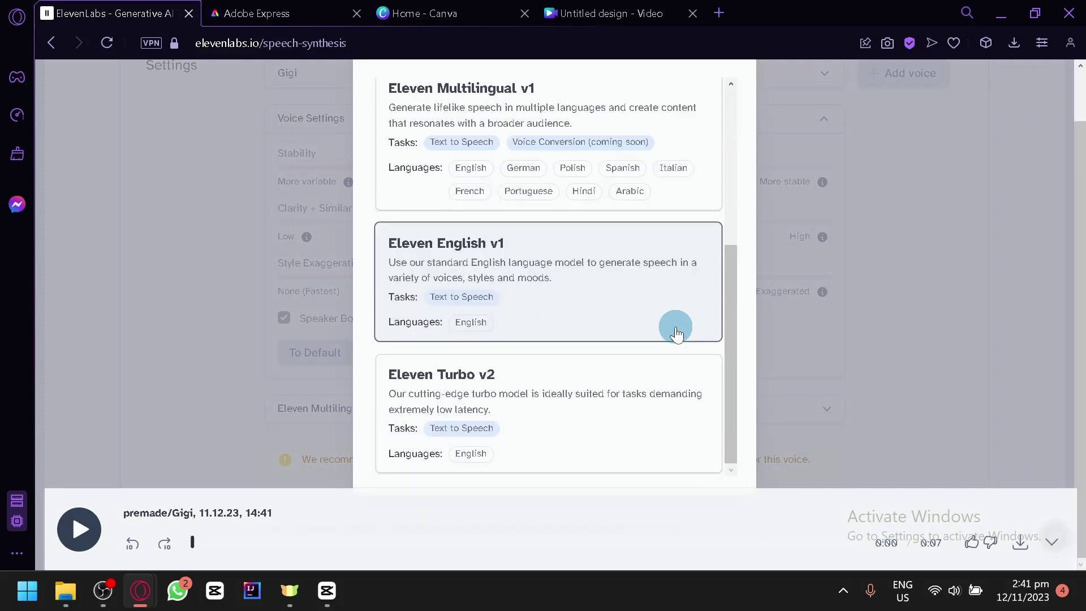
left_click(645, 310)
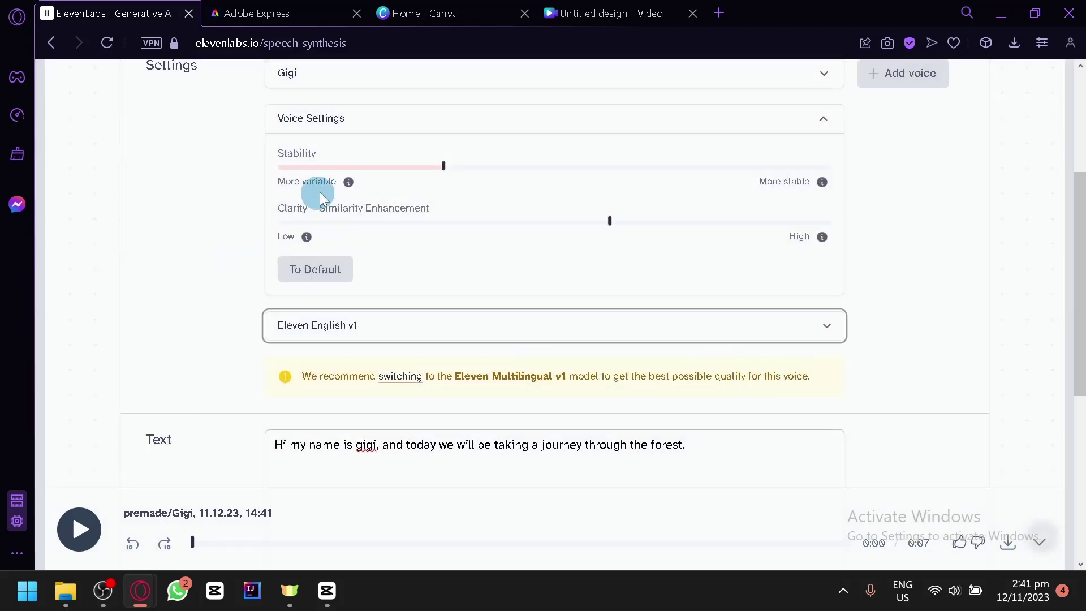
scroll(323, 190, "up", 1)
scroll(575, 315, "down", 1)
scroll(561, 321, "down", 1)
scroll(561, 321, "up", 2)
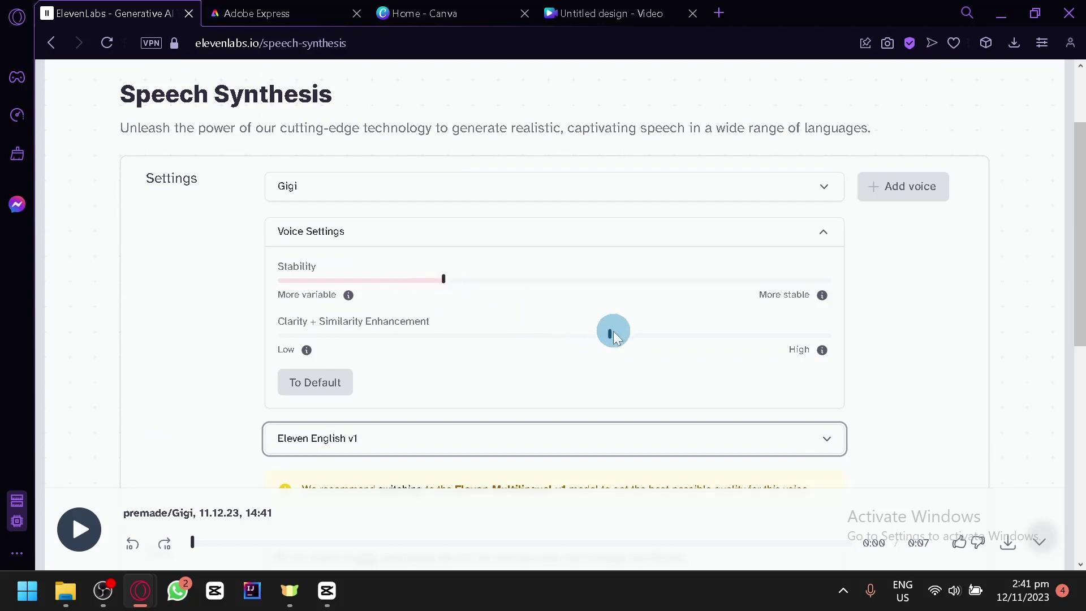
scroll(421, 415, "down", 2)
scroll(441, 424, "down", 2)
left_click(455, 428)
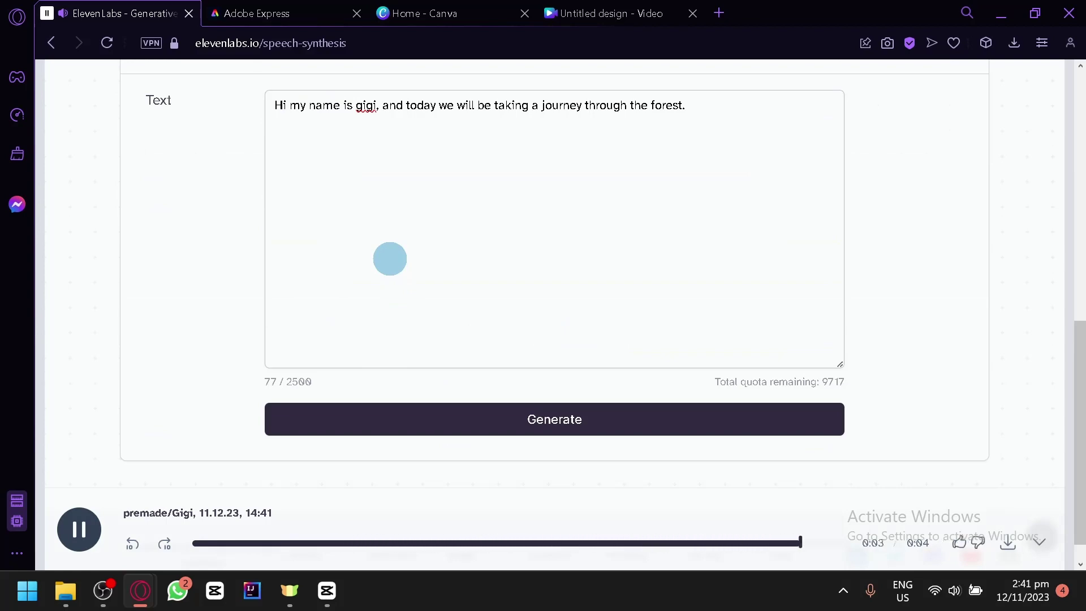
scroll(701, 390, "up", 2)
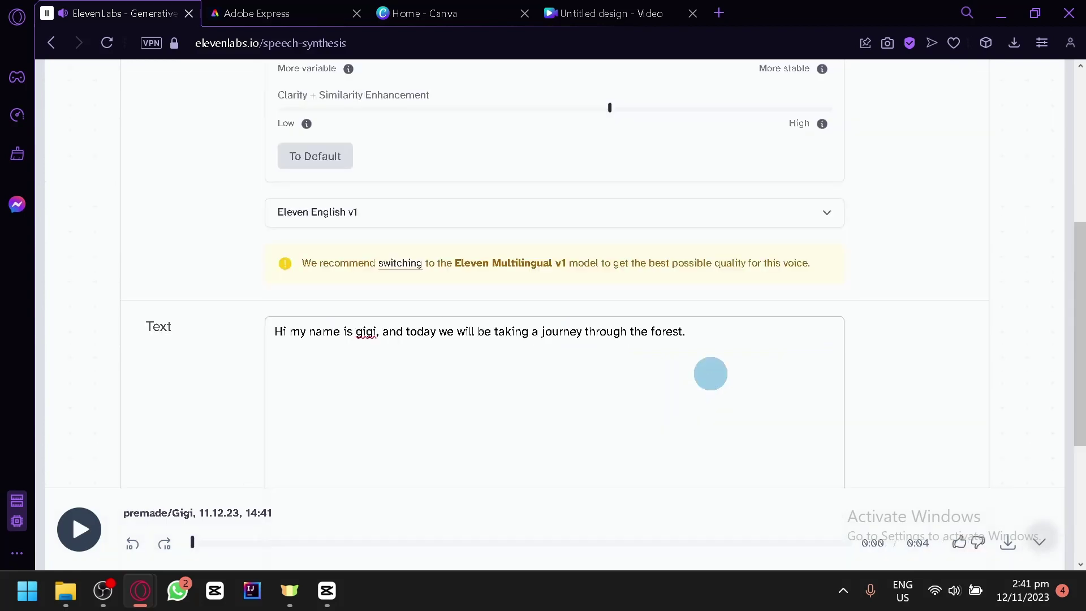
scroll(710, 374, "up", 3)
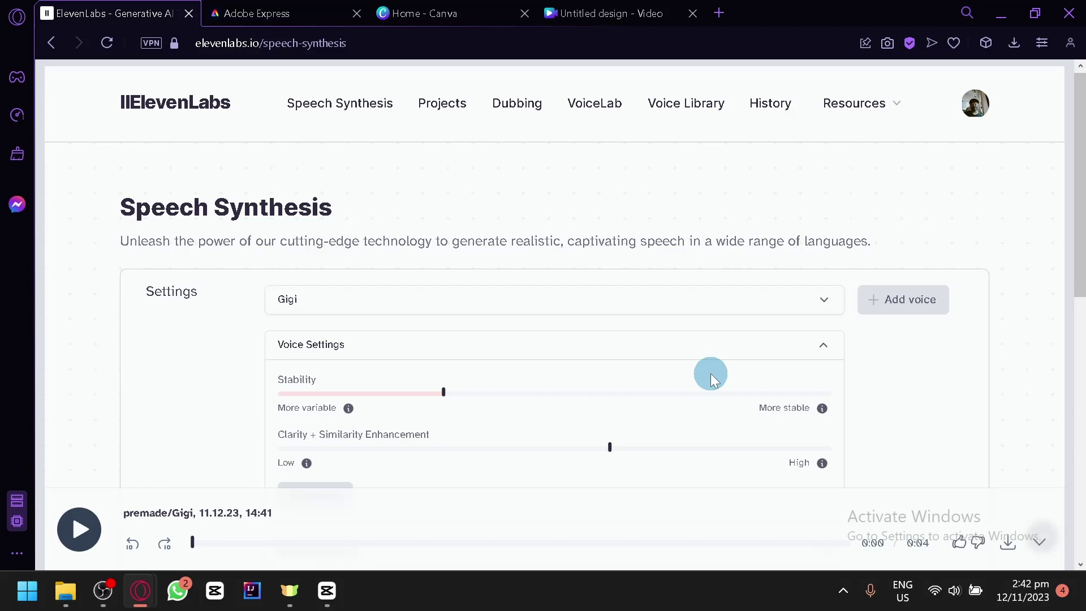
scroll(710, 373, "down", 2)
scroll(710, 373, "down", 3)
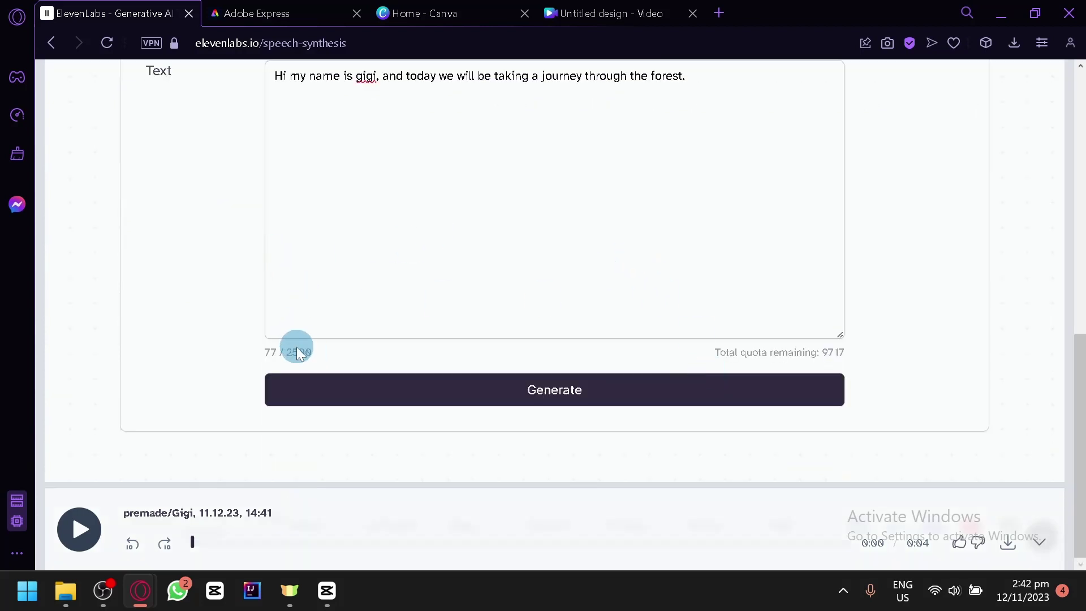
scroll(288, 352, "up", 3)
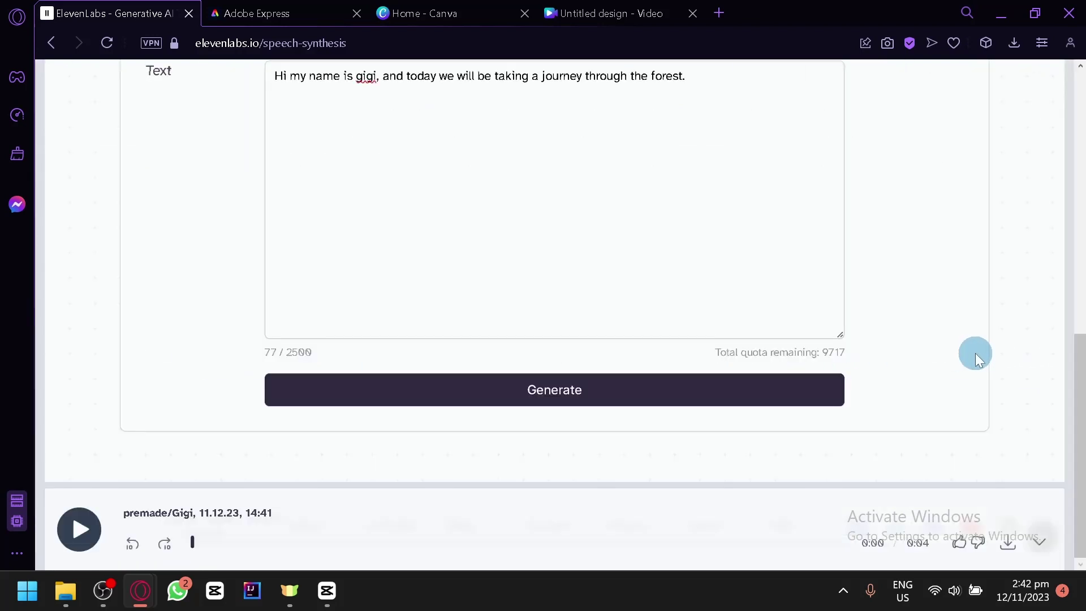
- Download the generated 4-second Gigi clip from ElevenLabs as an MP3
left_click(303, 7)
left_click(476, 10)
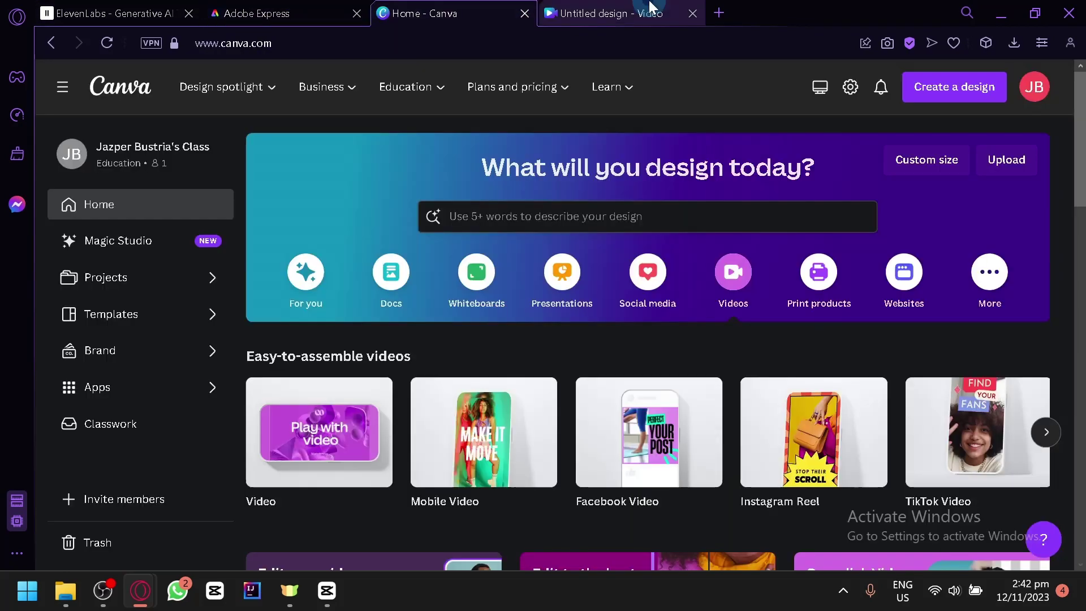
left_click(611, 11)
left_click(207, 9)
left_click(140, 9)
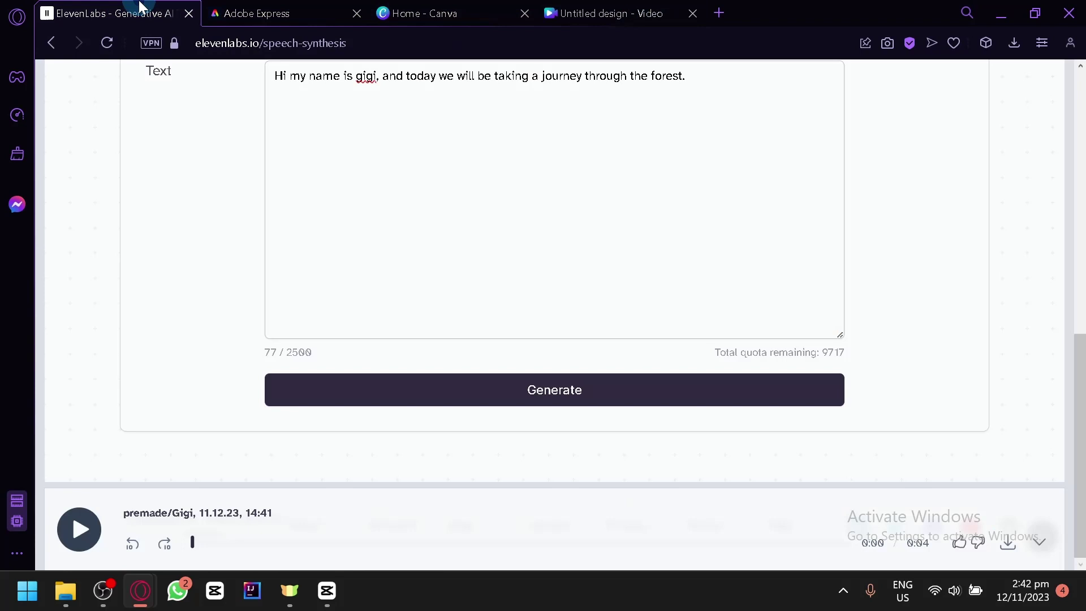
left_click(1011, 550)
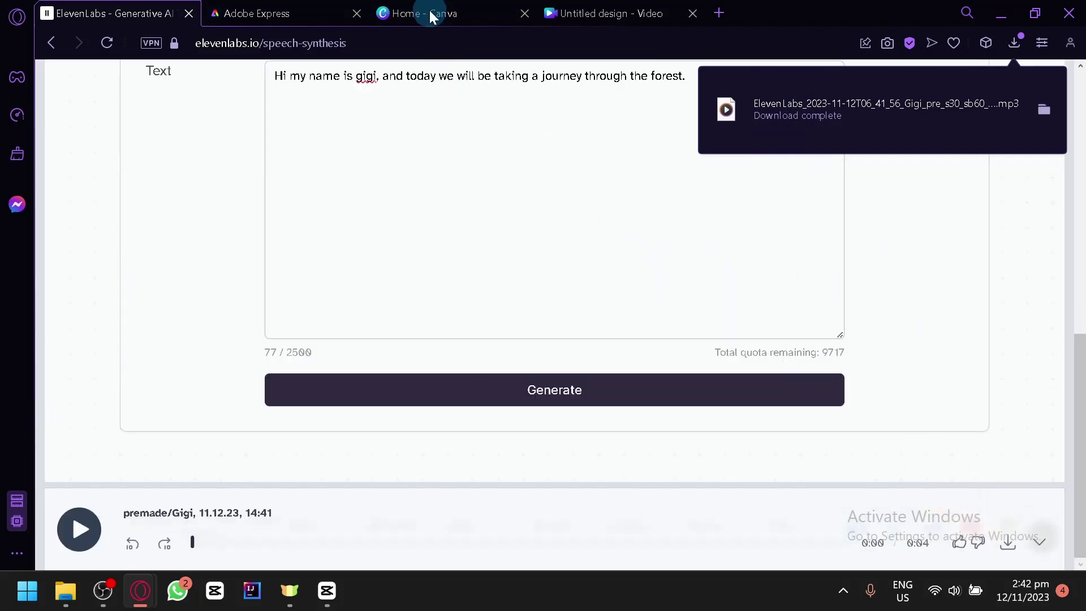
- Load the downloaded ElevenLabs MP3 into Adobe Express Animate from audio to start the character preview
left_click(244, 8)
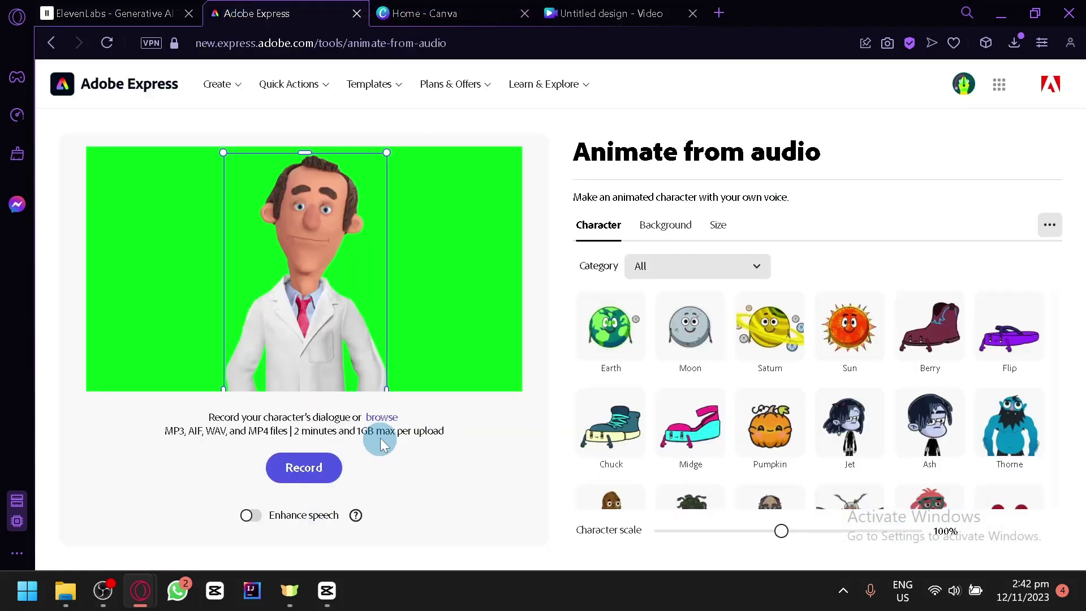
left_click(384, 418)
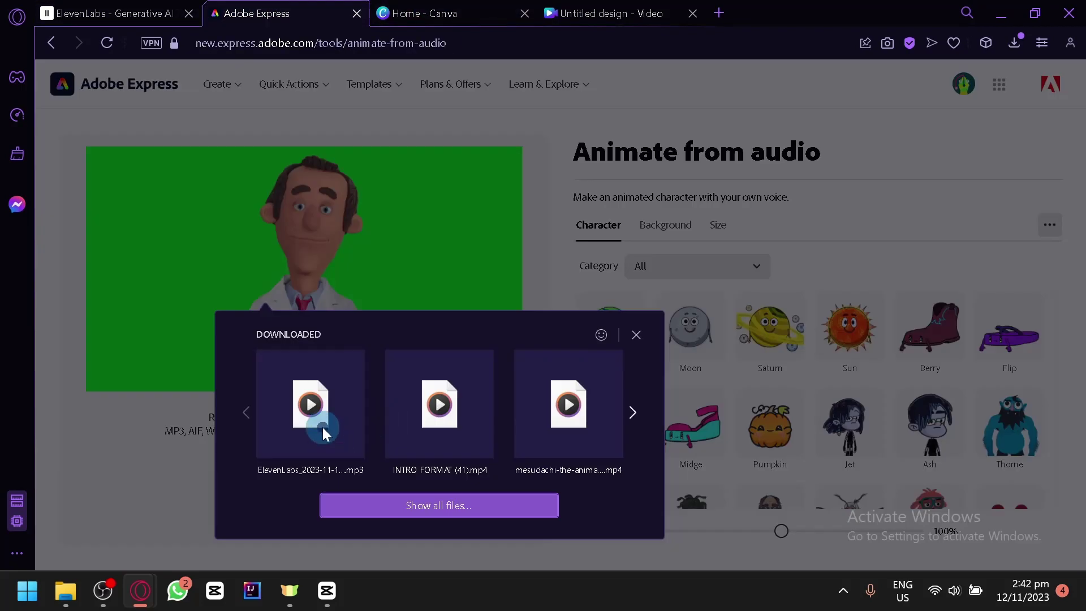
left_click(325, 429)
left_click_drag(274, 195, 327, 269)
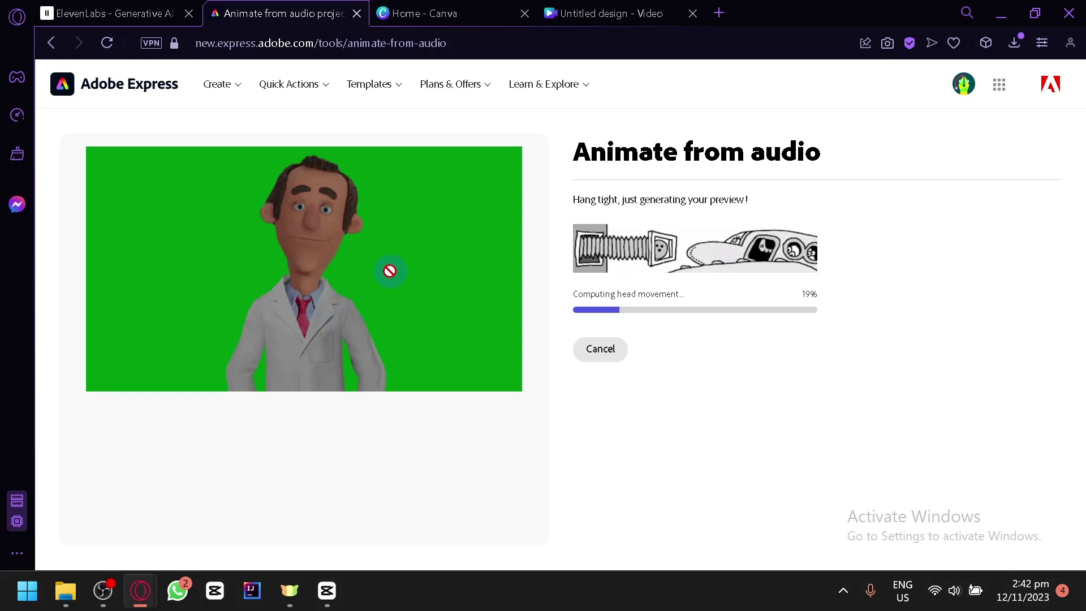
- Search Canva elements for 'forest' and filter the results to graphics
left_click(525, 13)
left_click(471, 14)
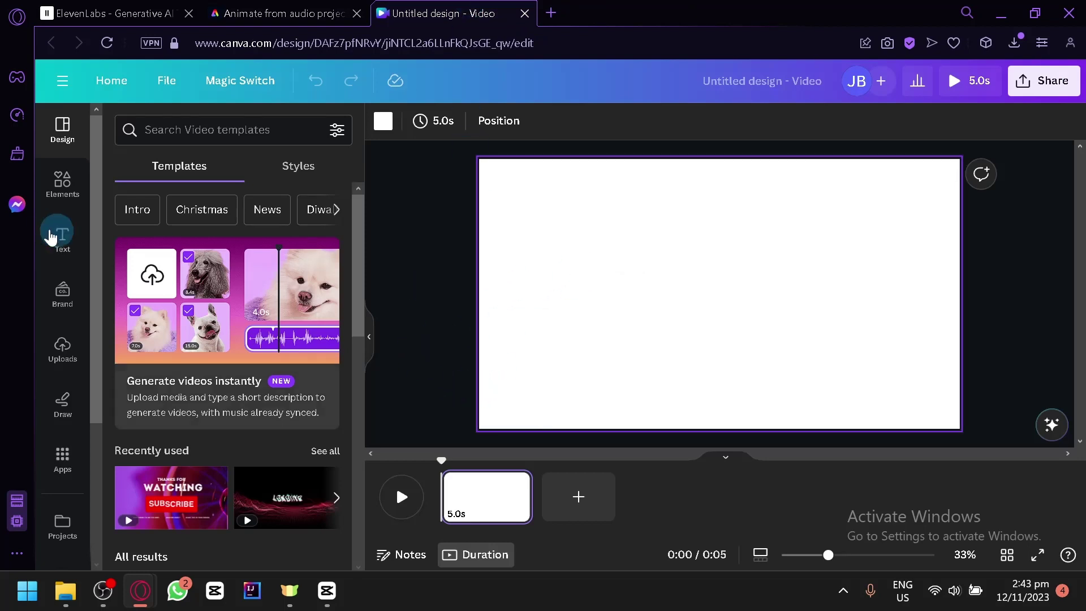
left_click(62, 180)
left_click(189, 132)
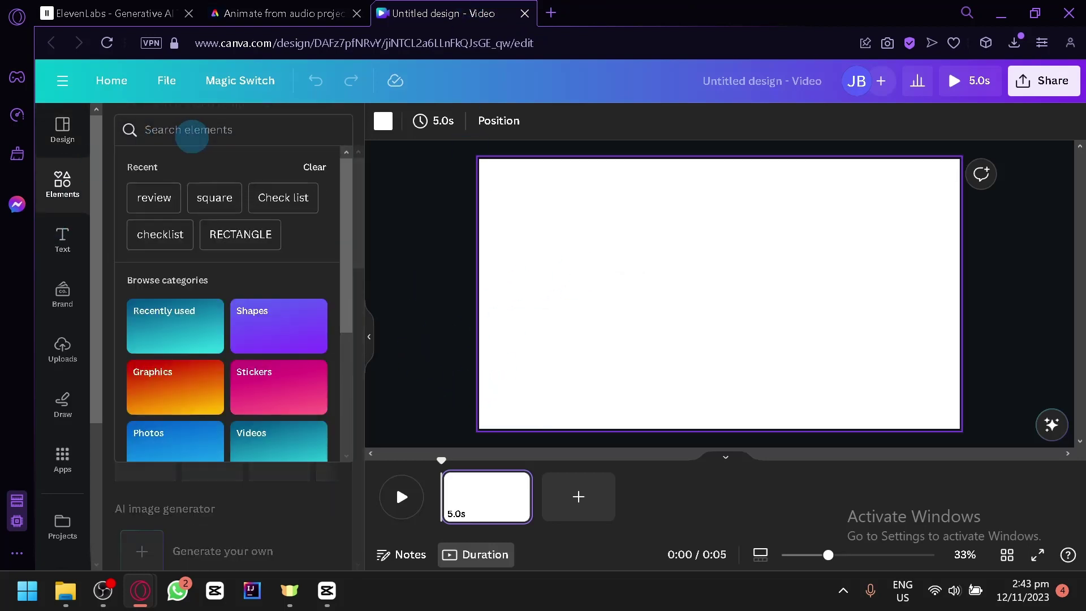
type("forres")
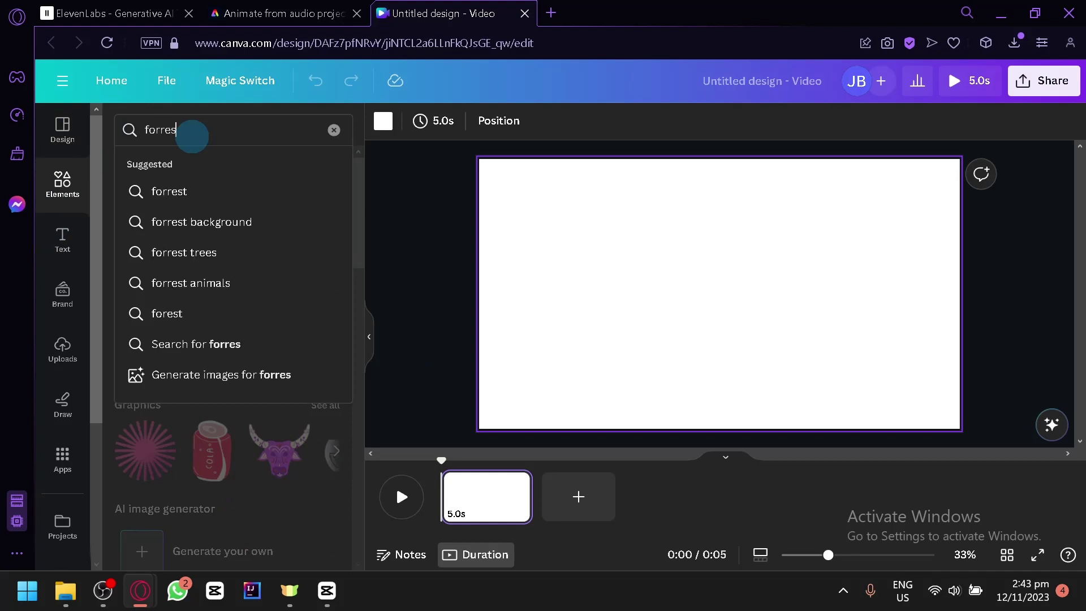
key("BackSpace")
key("BackSpace")
key("BackSpace")
type("est")
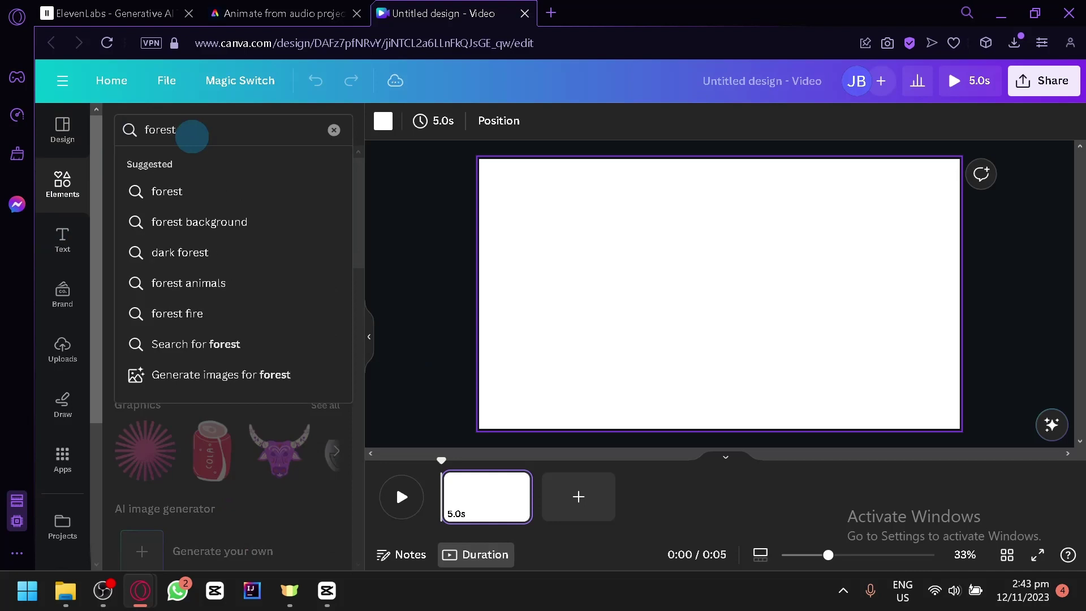
key("Return")
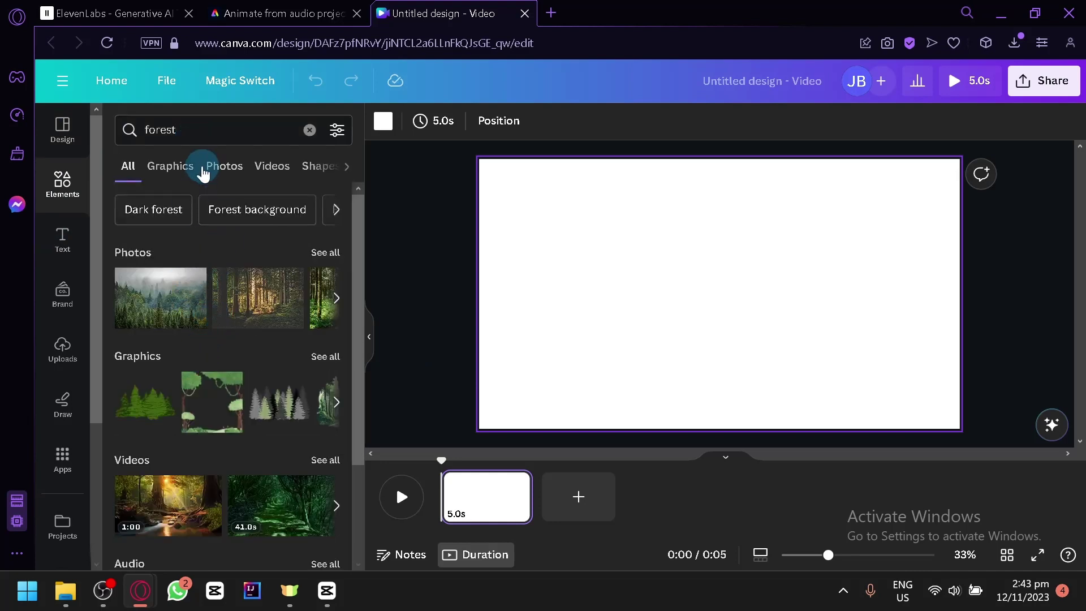
mouse_move(212, 396)
left_mouse_down()
mouse_move(507, 174)
mouse_move(689, 284)
left_mouse_up()
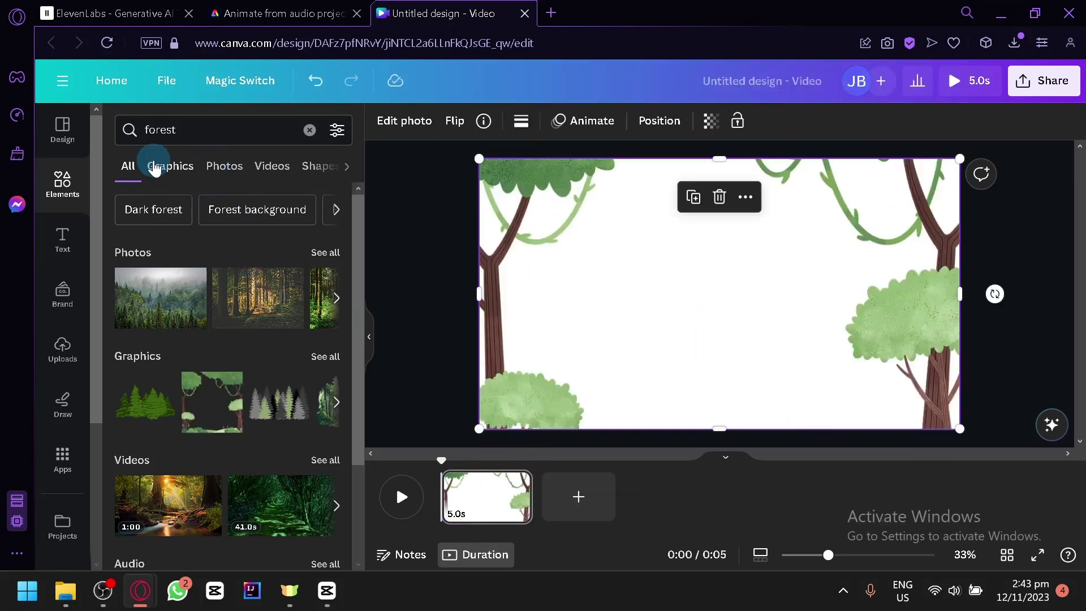
left_click(161, 166)
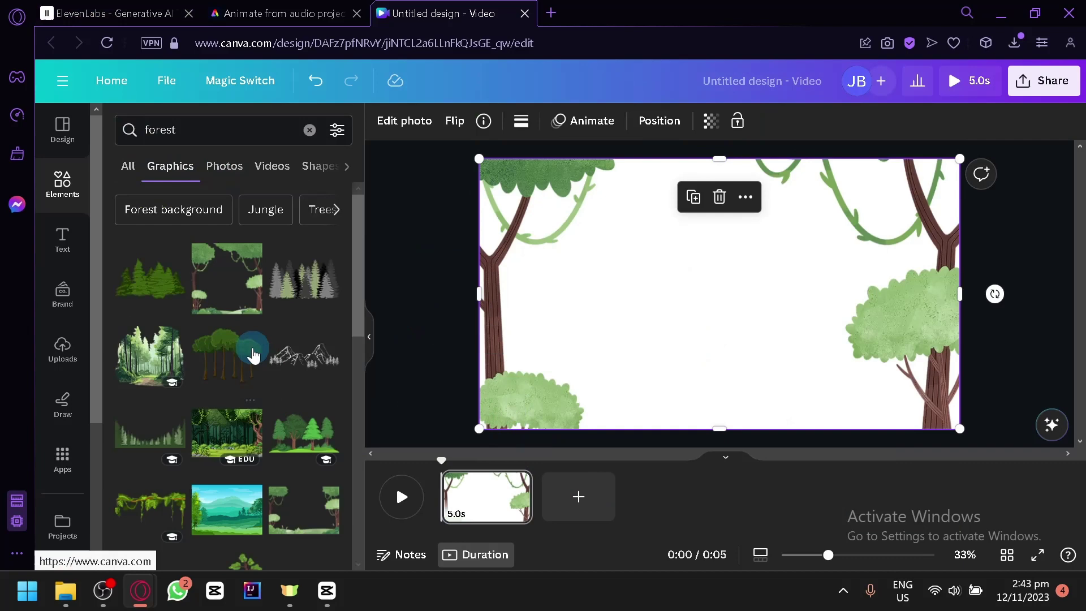
- Place the illustrated forest scene on the video page and resize it to fill the whole page
left_click_drag(145, 355, 591, 343)
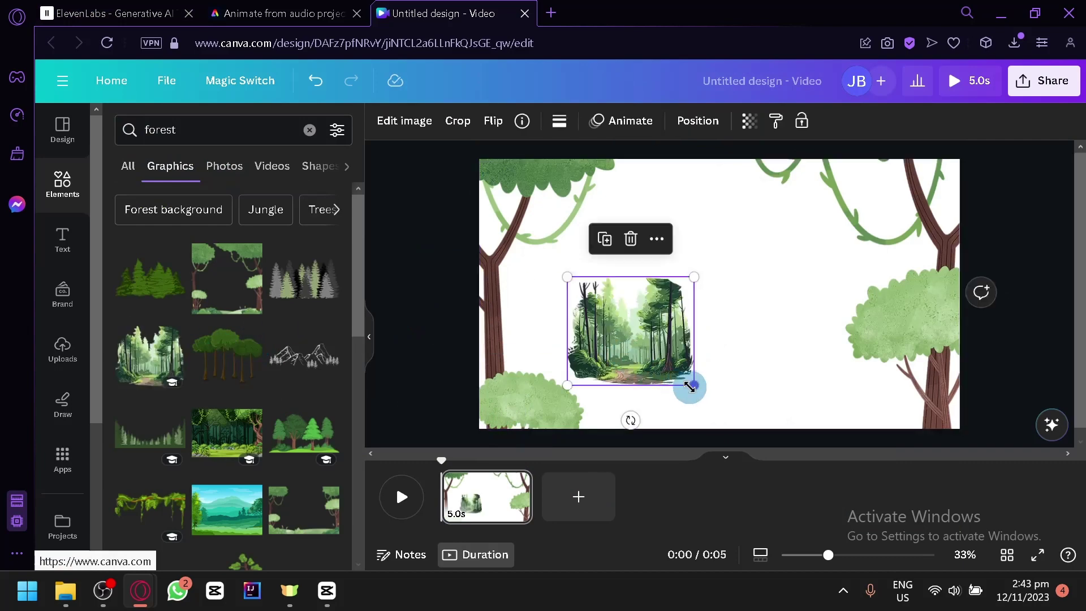
left_click_drag(690, 388, 917, 492)
mouse_move(742, 391)
left_mouse_down()
mouse_move(617, 292)
mouse_move(654, 278)
left_mouse_up()
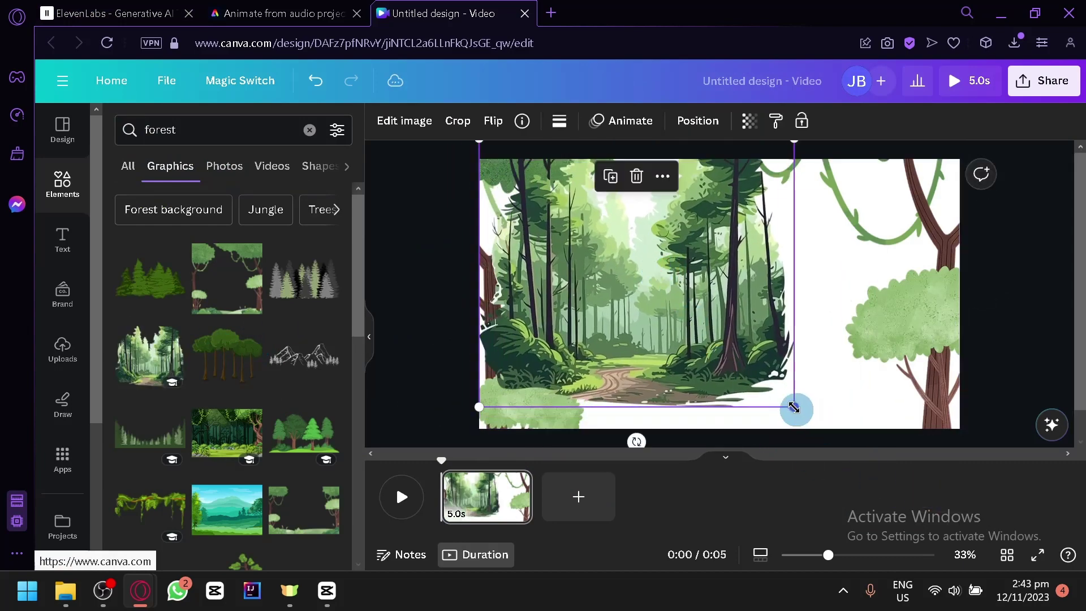
left_click_drag(789, 405, 1050, 424)
left_click_drag(713, 365, 686, 374)
left_click_drag(693, 271, 690, 261)
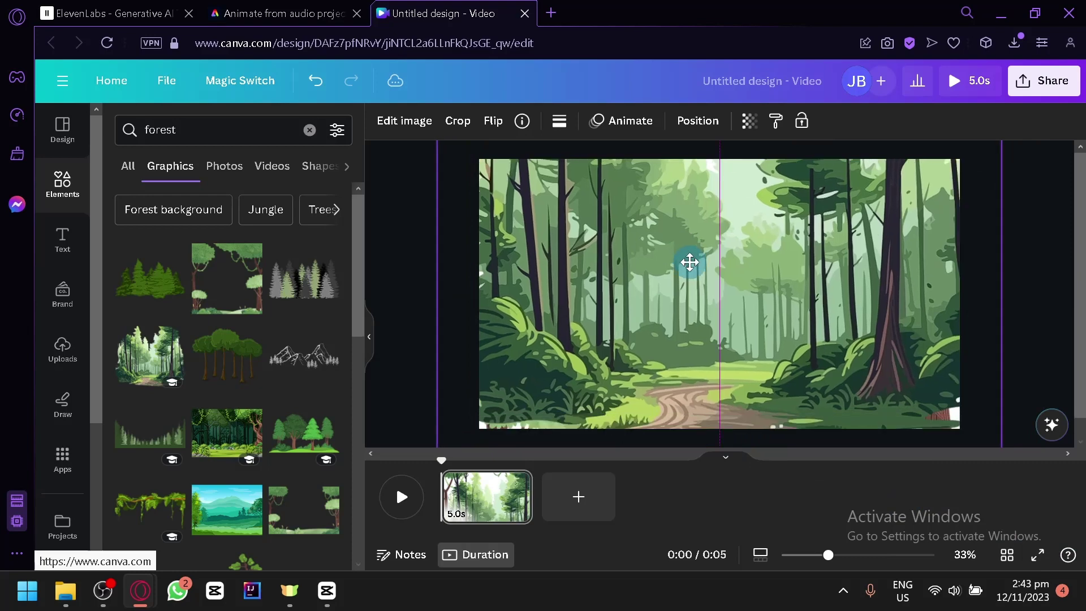
left_click(305, 7)
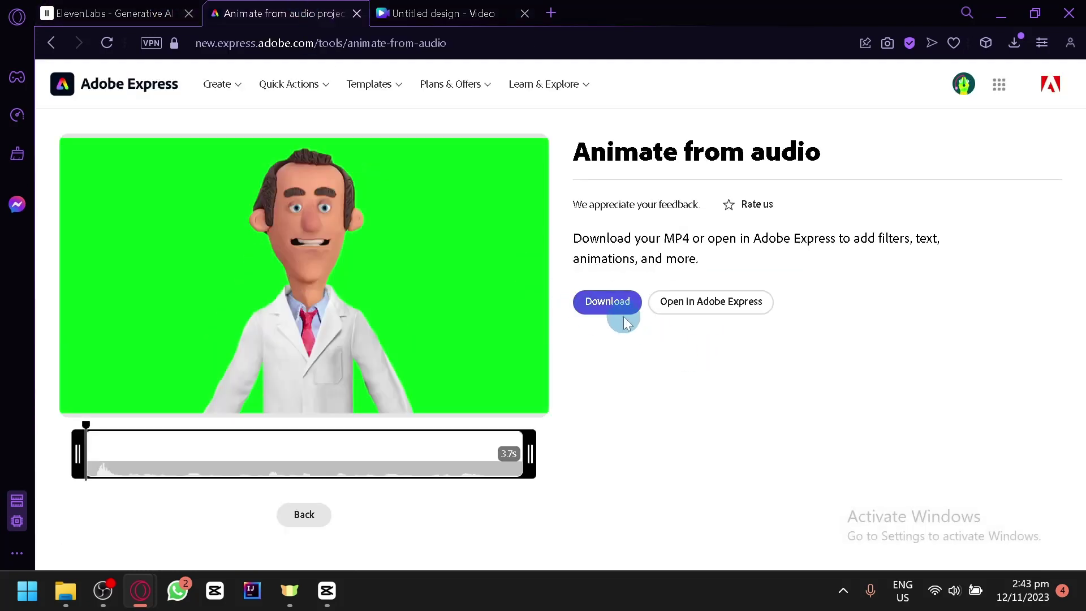
- Preview the character animation, download it as an MP4 and return to the Canva forest design
left_click(298, 289)
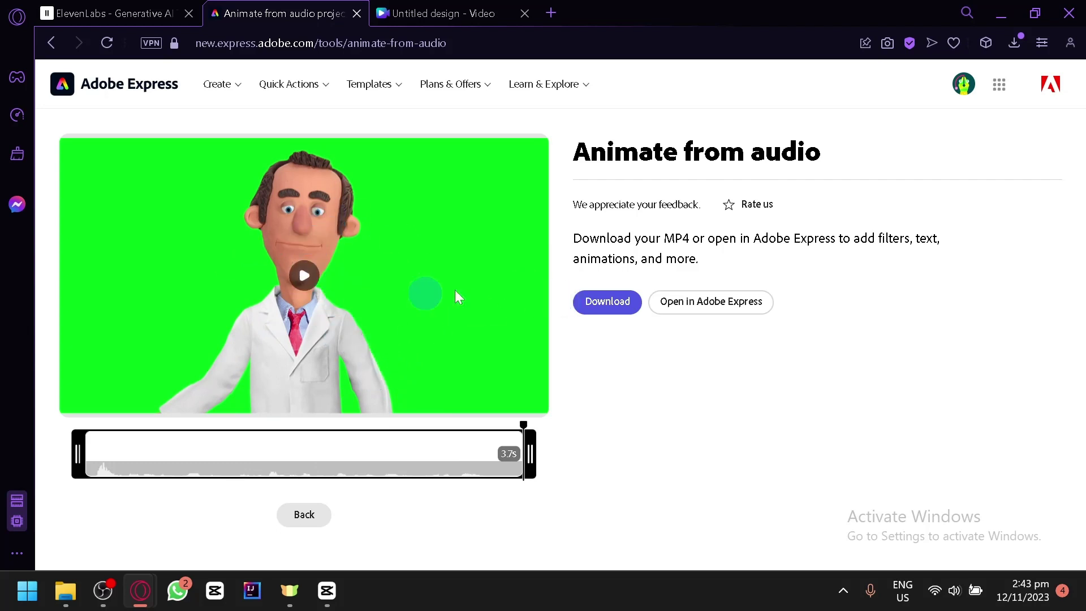
left_click(606, 302)
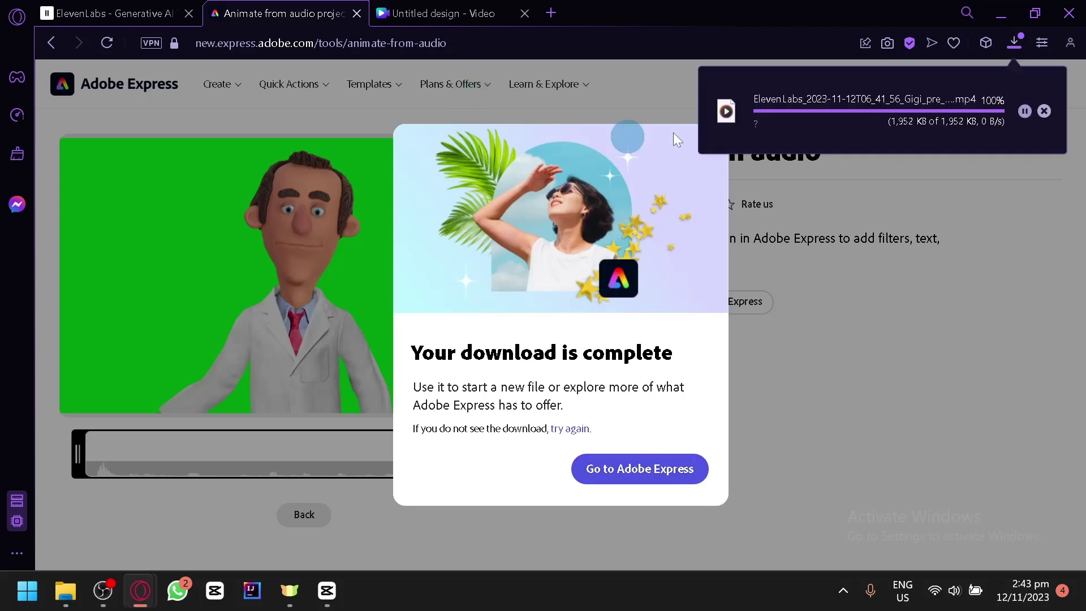
left_click(500, 12)
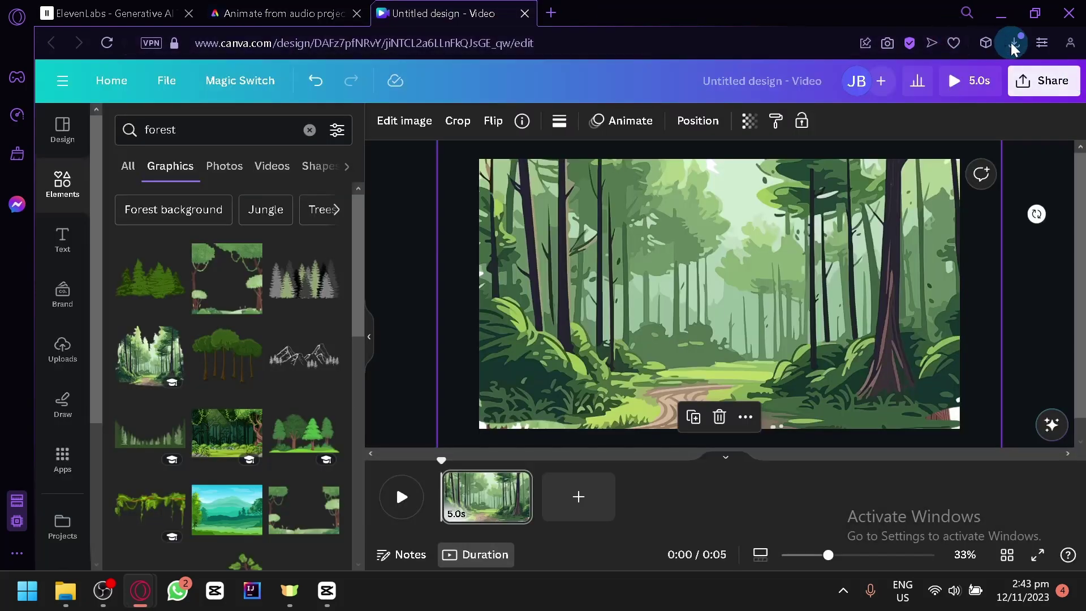
- Place the doctor MP4 on the forest page aligned right and run Background Remover on it
left_click_drag(1013, 44, 622, 239)
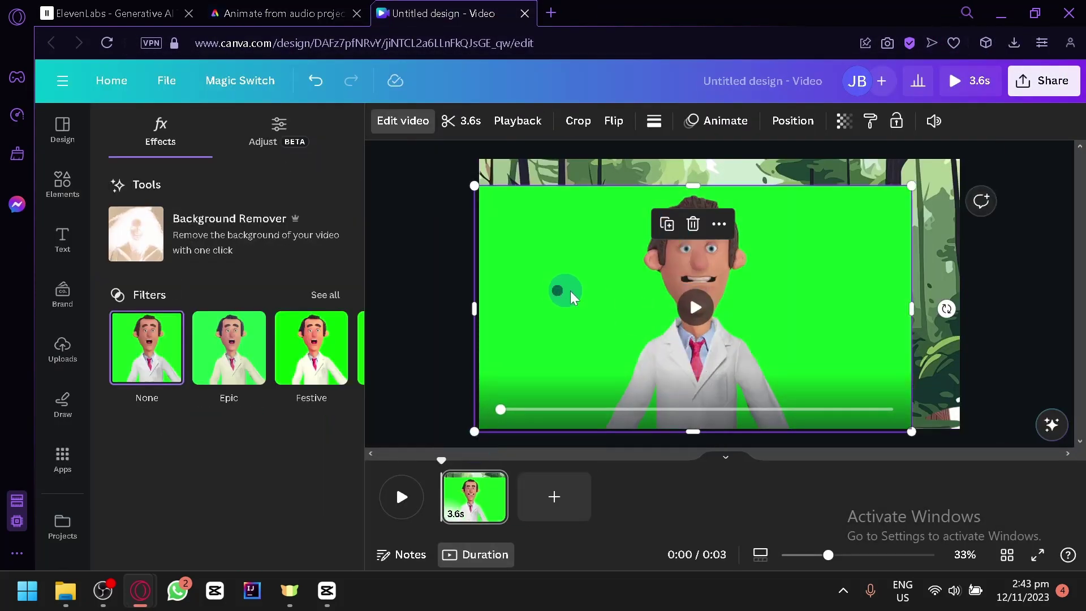
left_click_drag(565, 291, 574, 301)
left_click(221, 244)
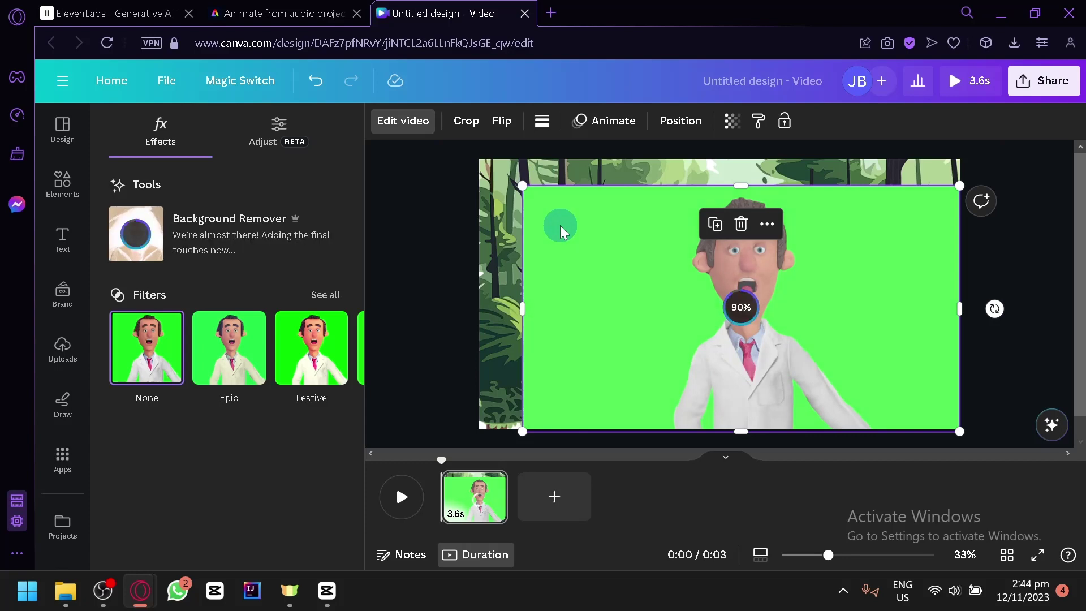
- Dismiss Adobe Express's download-complete notice, glance at the ElevenLabs Gigi settings and return to the Canva design
left_click(271, 12)
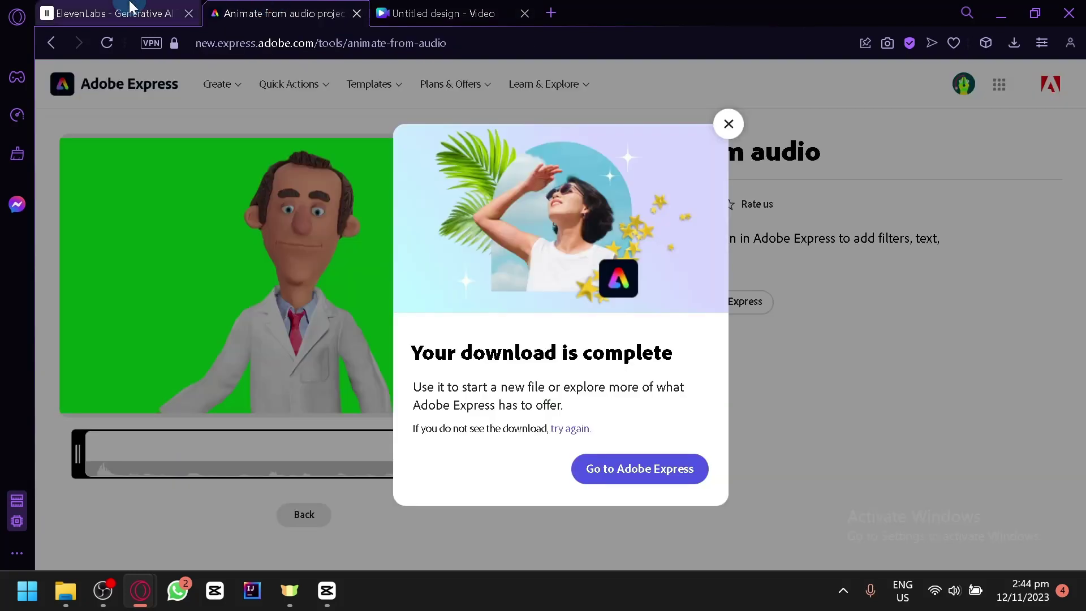
left_click(115, 13)
left_click(293, 13)
left_click(728, 124)
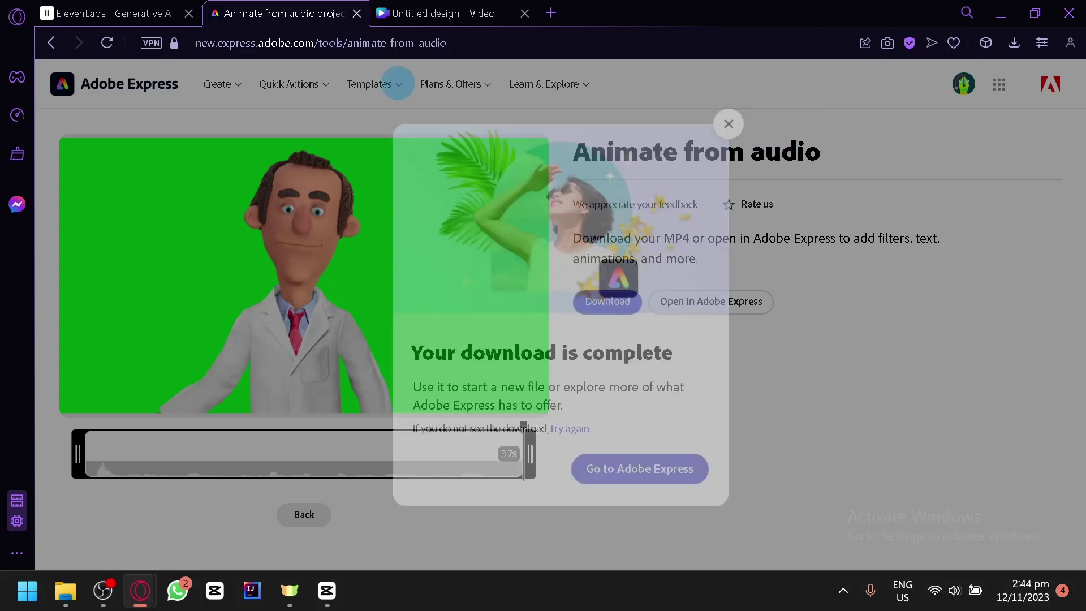
left_click(72, 11)
scroll(330, 251, "up", 5)
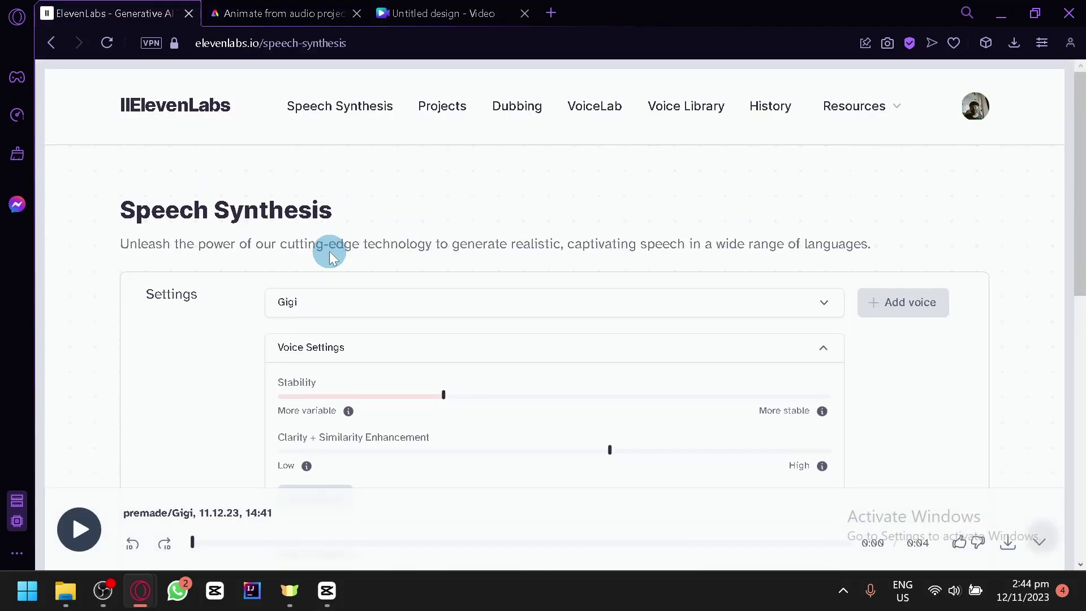
scroll(329, 251, "down", 2)
scroll(325, 254, "down", 3)
scroll(321, 259, "up", 5)
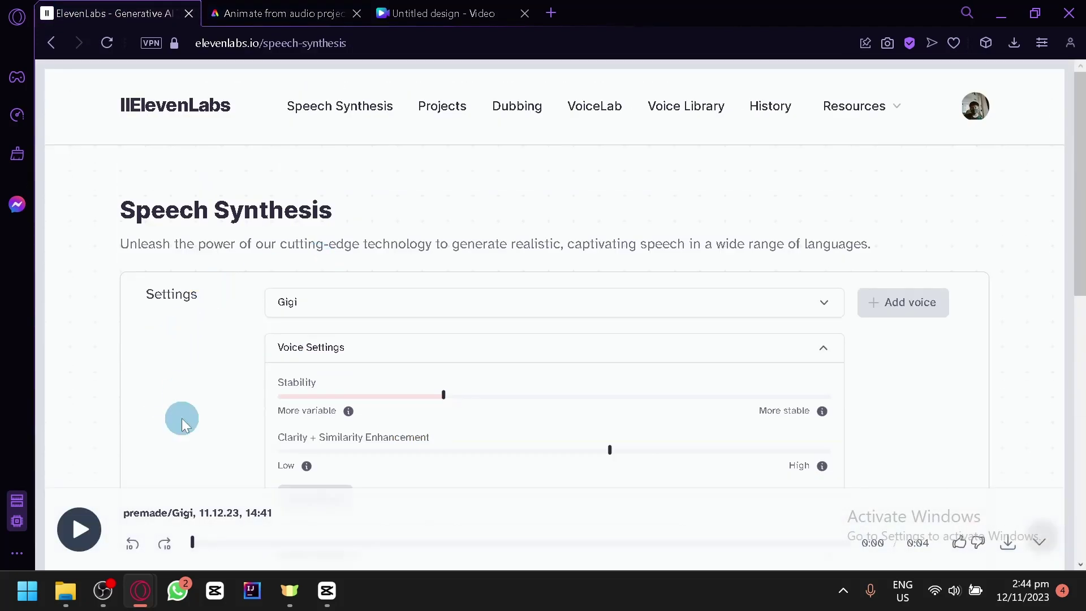
left_click(431, 16)
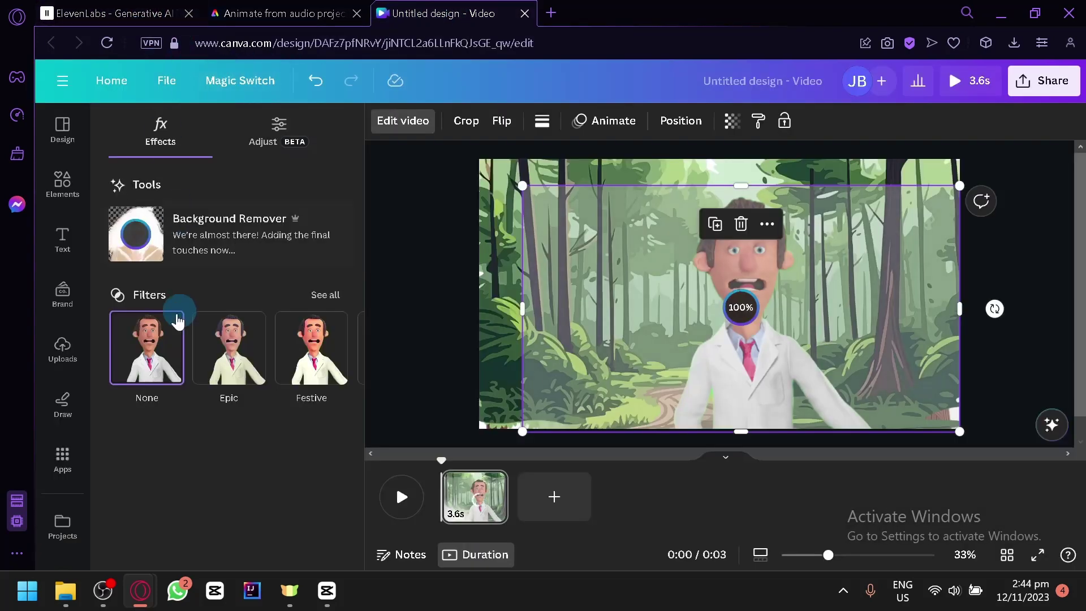